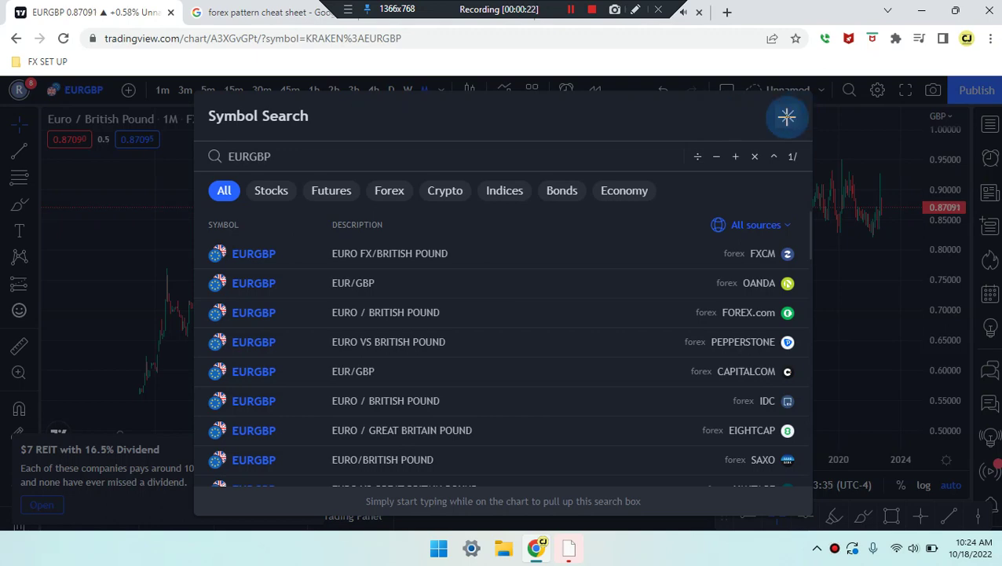
Close Symbol Search to return to the EURGBP monthly chart
{"action": "left_click", "coordinate": [788, 116]}
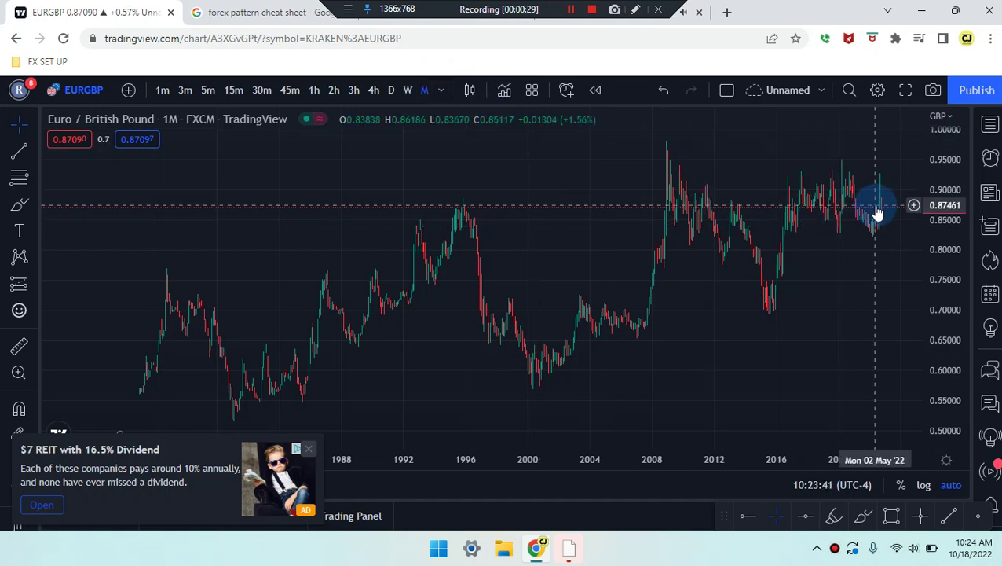
Place horizontal lines at the 0.95613 high, the 0.51720 low and 0.72161
{"action": "left_click", "coordinate": [806, 519]}
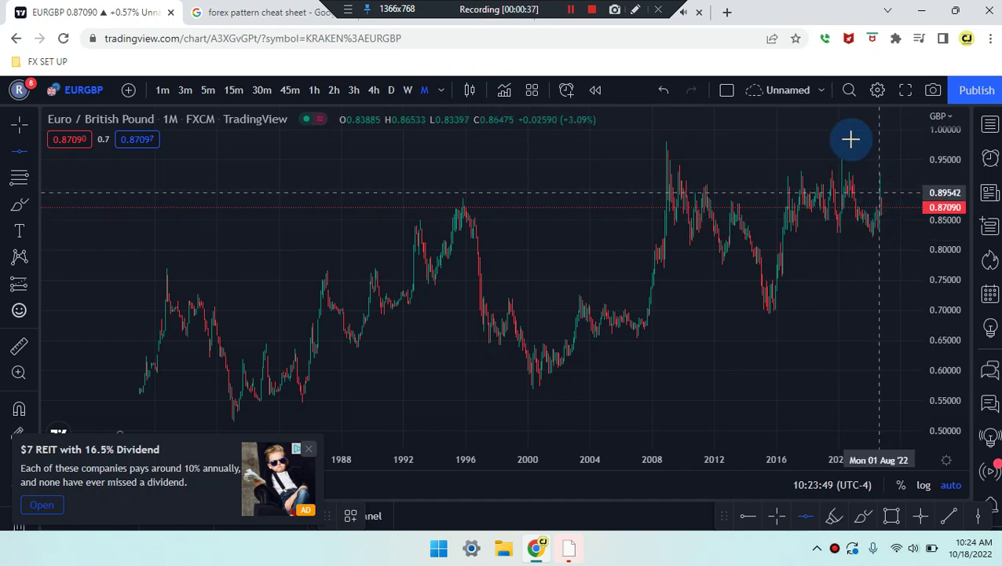
{"action": "scroll", "coordinate": [851, 158], "scroll_direction": "up", "scroll_amount": 5}
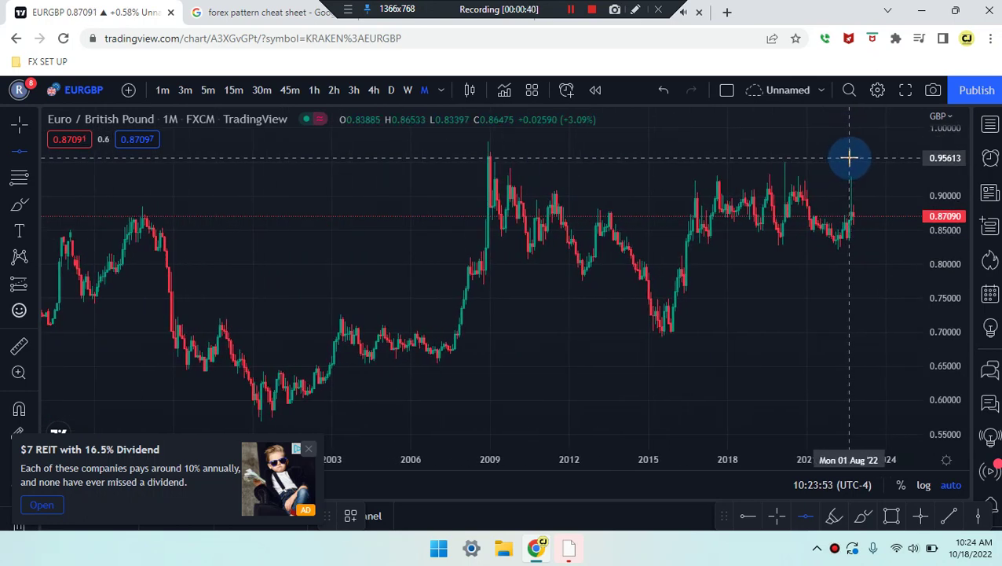
{"action": "left_click", "coordinate": [849, 158]}
{"action": "scroll", "coordinate": [851, 160], "scroll_direction": "down", "scroll_amount": 5}
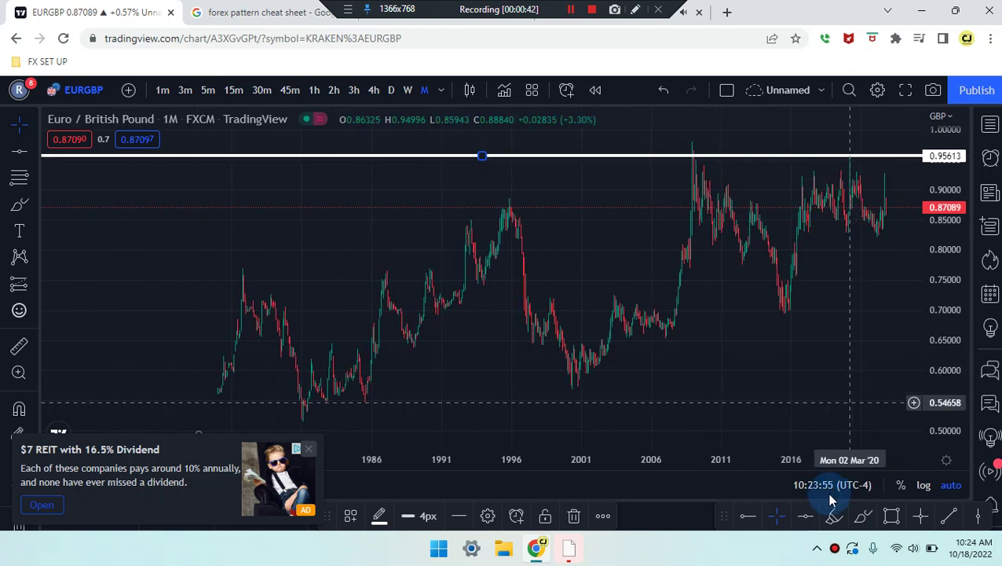
{"action": "left_click", "coordinate": [806, 515]}
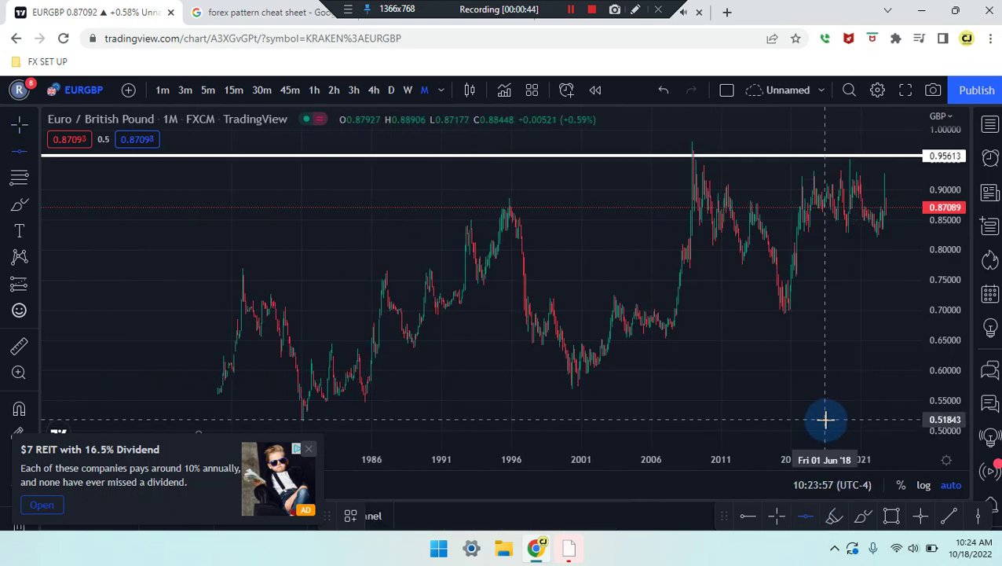
{"action": "left_click", "coordinate": [825, 420]}
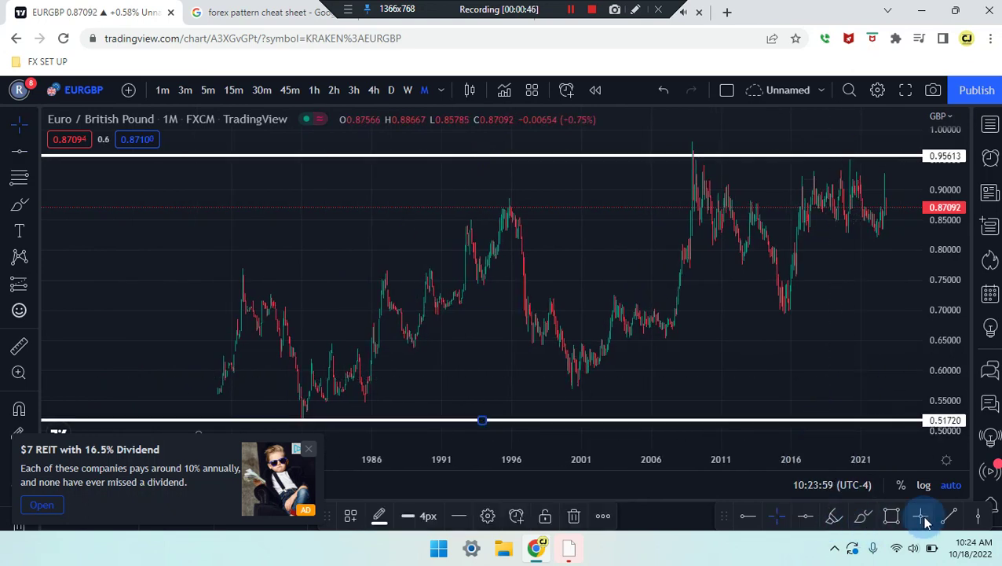
{"action": "left_click", "coordinate": [805, 516]}
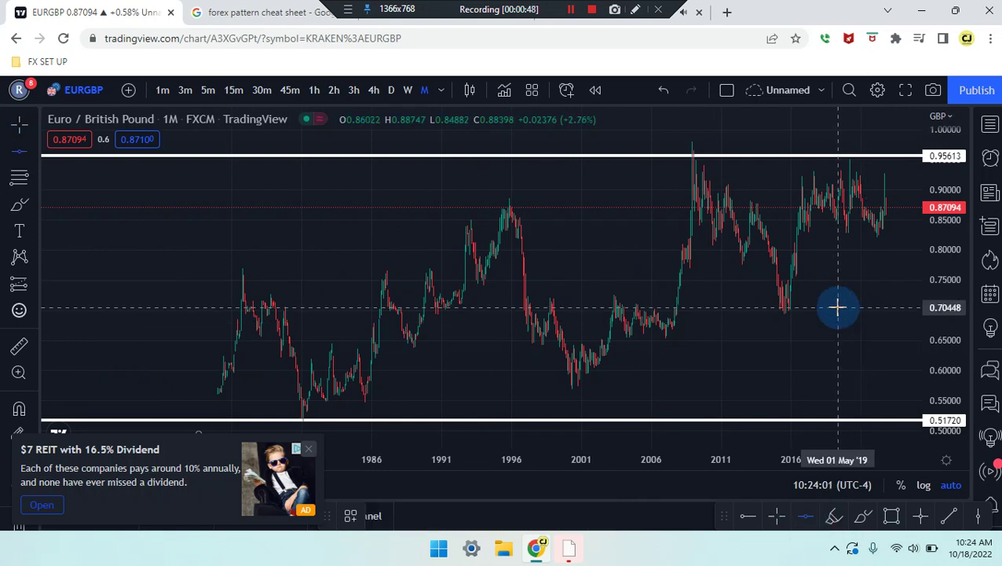
{"action": "left_click", "coordinate": [838, 307]}
{"action": "left_click_drag", "start_coordinate": [838, 307], "coordinate": [839, 297]}
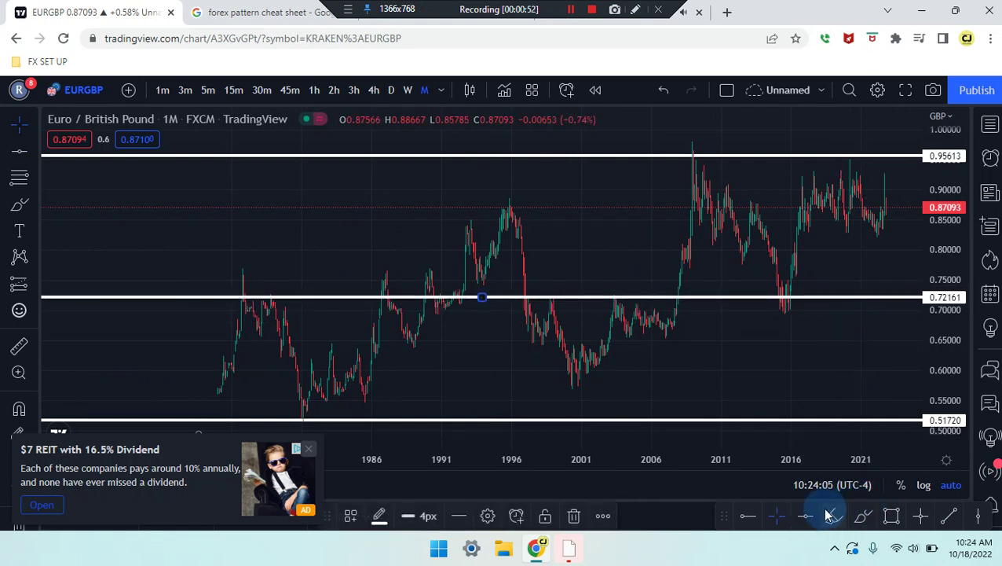
Add horizontal rays at 0.82688 and 0.89542 across the recent prices
{"action": "left_click", "coordinate": [749, 517]}
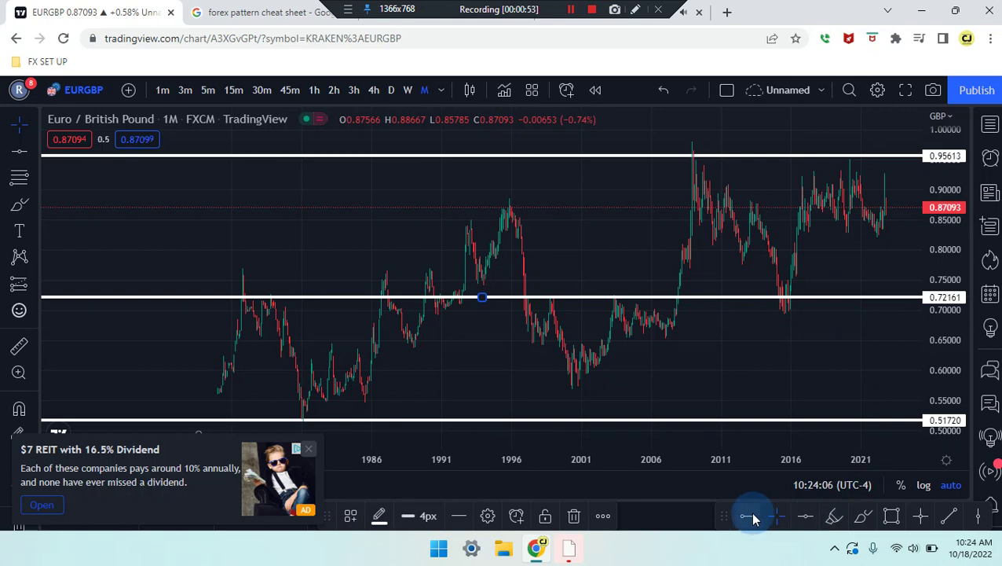
{"action": "left_click", "coordinate": [640, 236]}
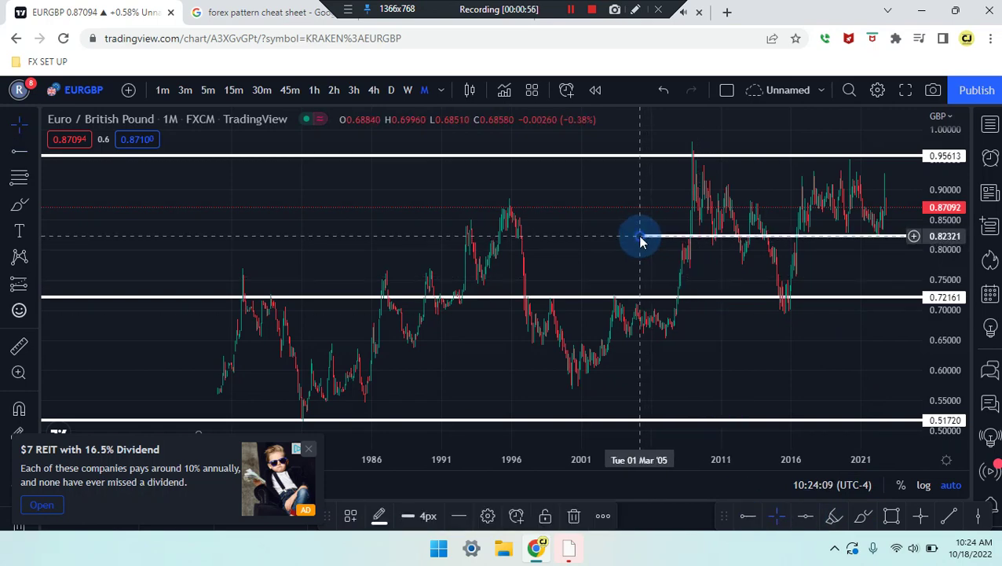
{"action": "left_click_drag", "start_coordinate": [641, 236], "coordinate": [640, 233]}
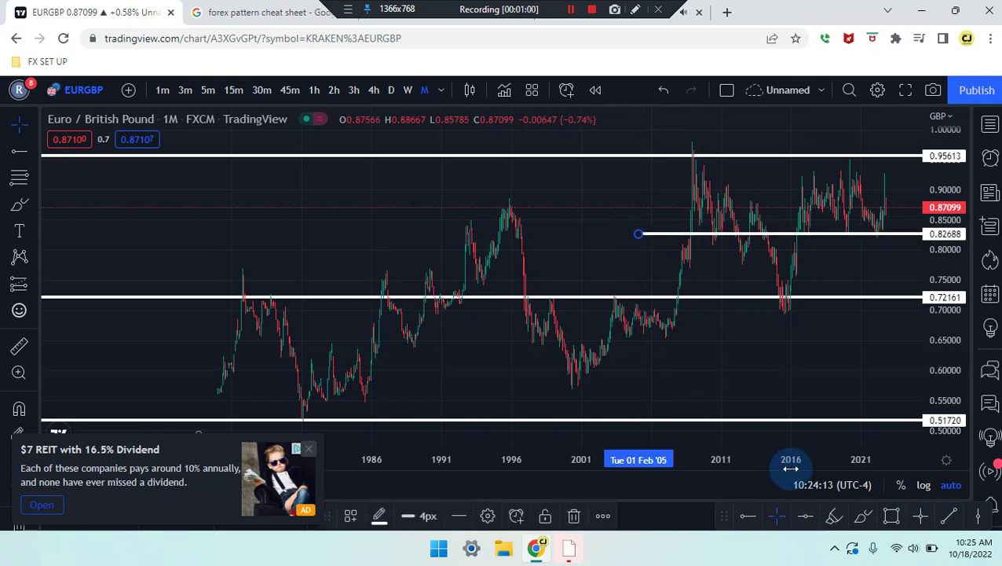
{"action": "left_click", "coordinate": [749, 517]}
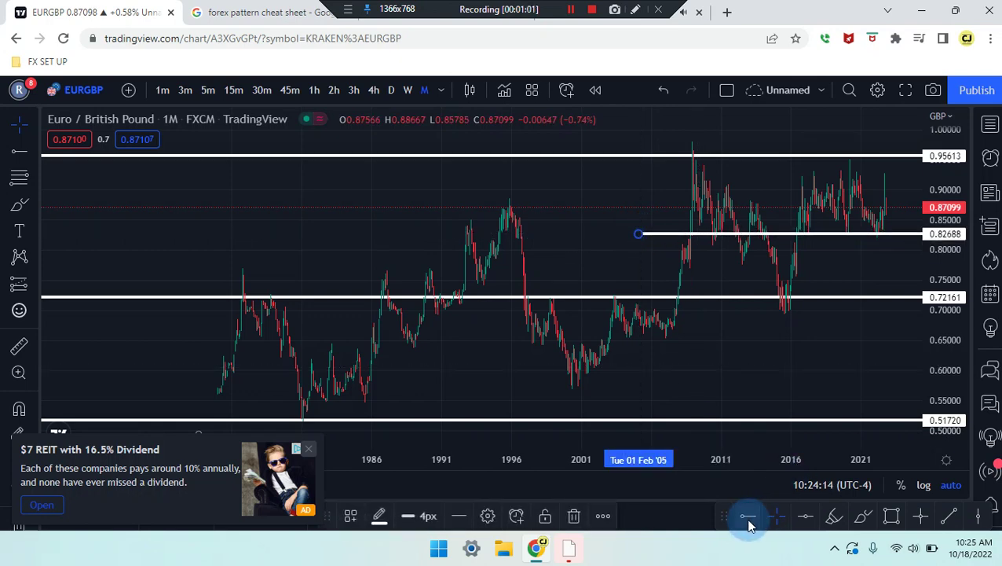
{"action": "left_click", "coordinate": [652, 192]}
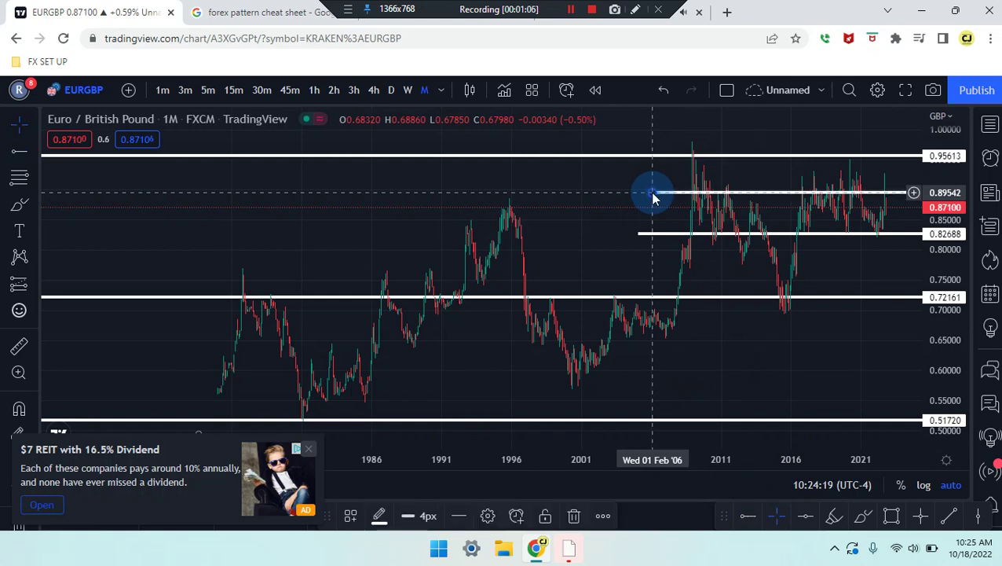
{"action": "scroll", "coordinate": [891, 230], "scroll_direction": "up", "scroll_amount": 5}
{"action": "scroll", "coordinate": [890, 231], "scroll_direction": "up", "scroll_amount": 4}
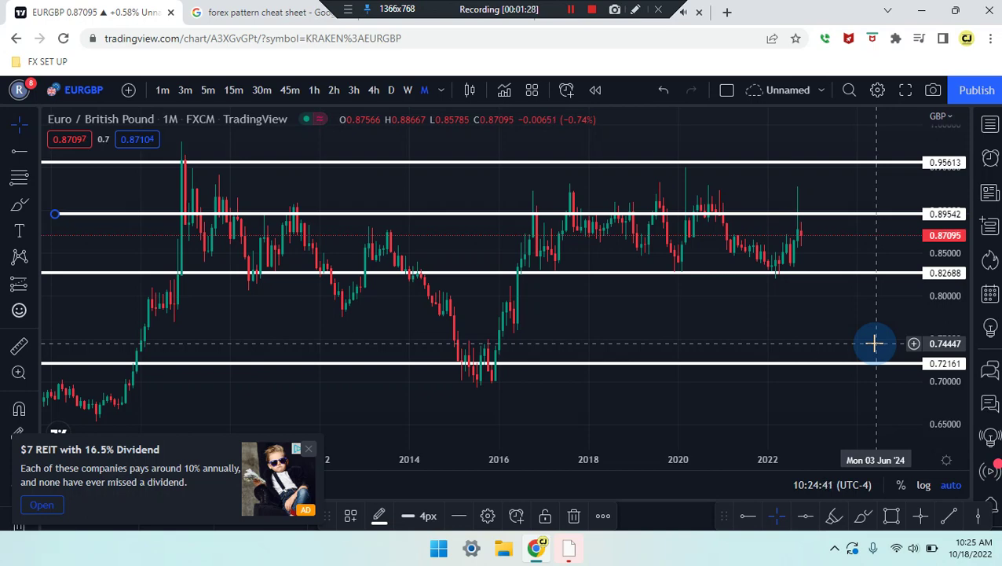
Select the Cross Line tool from the bottom favourites toolbar
{"action": "left_click", "coordinate": [923, 524]}
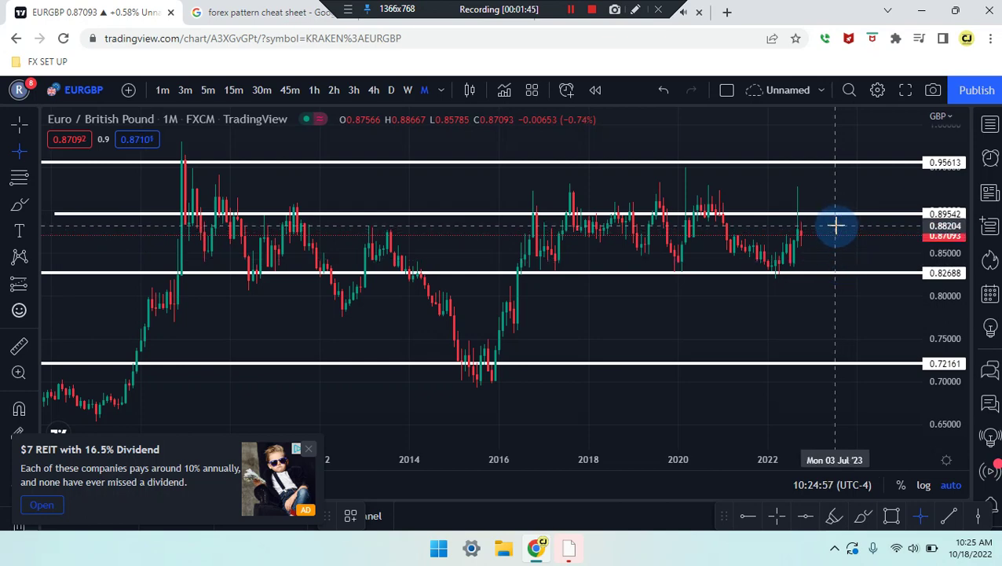
Place cross lines at 0.88204 and 0.85883 right of the latest candles, then zoom in
{"action": "left_click", "coordinate": [835, 226]}
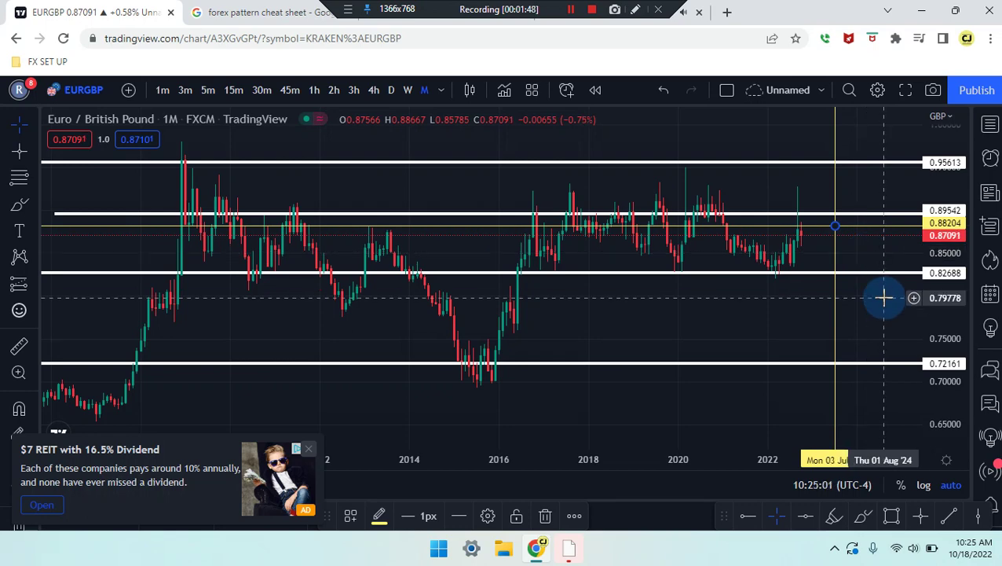
{"action": "left_click", "coordinate": [922, 514]}
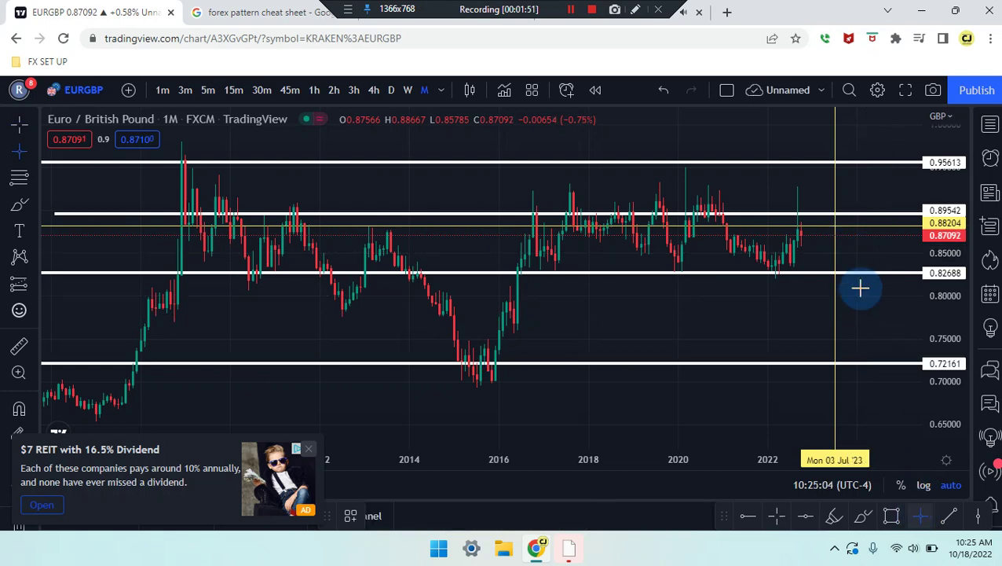
{"action": "left_click", "coordinate": [854, 245]}
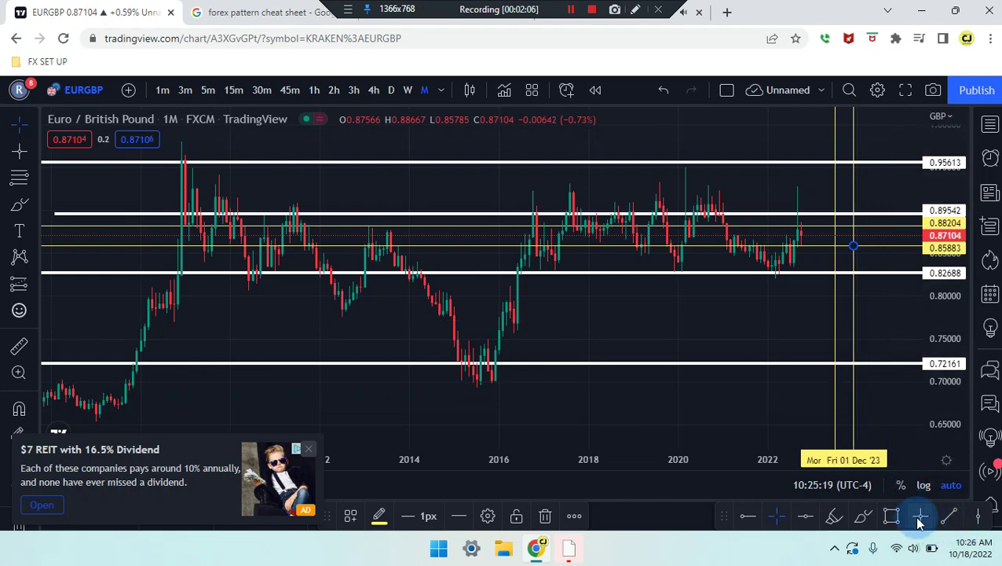
{"action": "scroll", "coordinate": [739, 292], "scroll_direction": "up", "scroll_amount": 3}
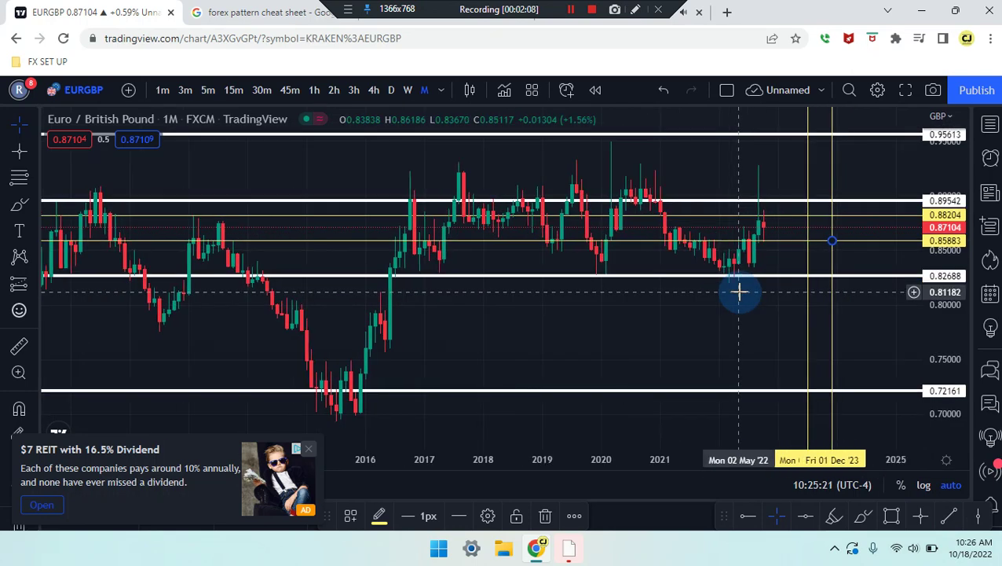
{"action": "scroll", "coordinate": [738, 292], "scroll_direction": "up", "scroll_amount": 1}
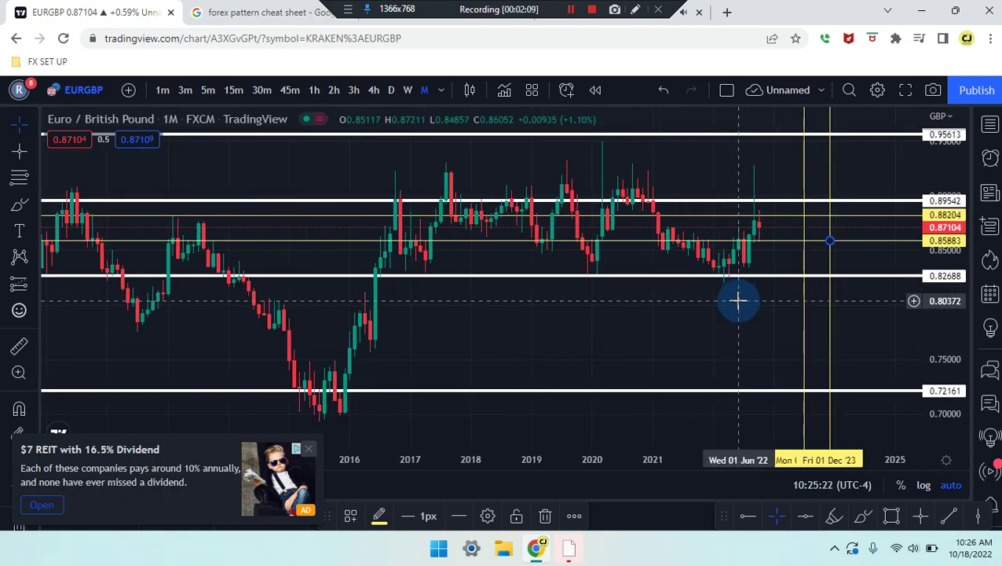
Brush-sketch a circle and two paths along the resistance zone, then undo them
{"action": "left_click", "coordinate": [837, 520]}
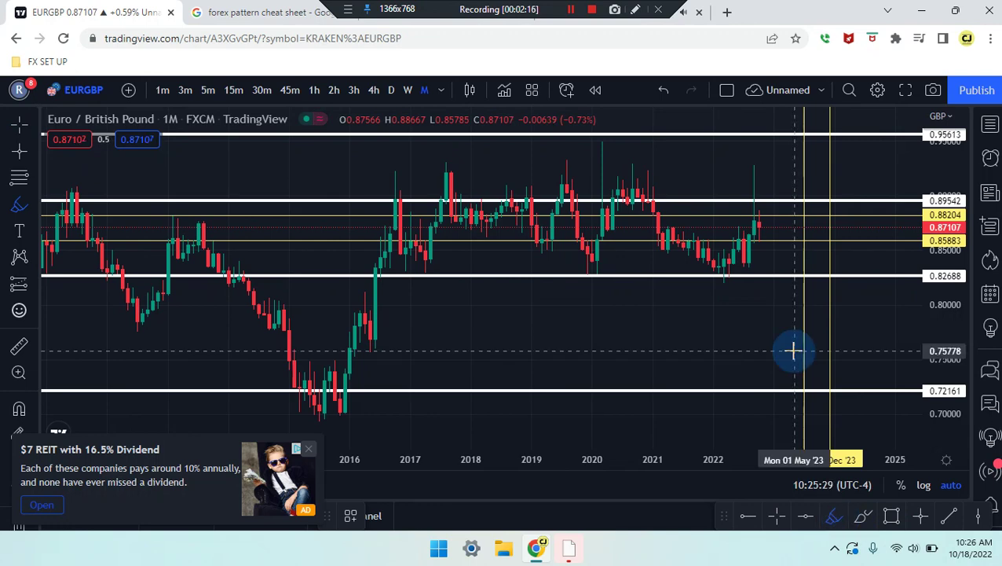
{"action": "mouse_move", "coordinate": [733, 171]}
{"action": "left_mouse_down"}
{"action": "mouse_move", "coordinate": [797, 224]}
{"action": "mouse_move", "coordinate": [721, 190]}
{"action": "mouse_move", "coordinate": [727, 175]}
{"action": "mouse_move", "coordinate": [800, 303]}
{"action": "left_mouse_up"}
{"action": "key", "text": "ctrl+z"}
{"action": "key", "text": "ctrl+z"}
{"action": "left_click_drag", "start_coordinate": [375, 191], "coordinate": [759, 175]}
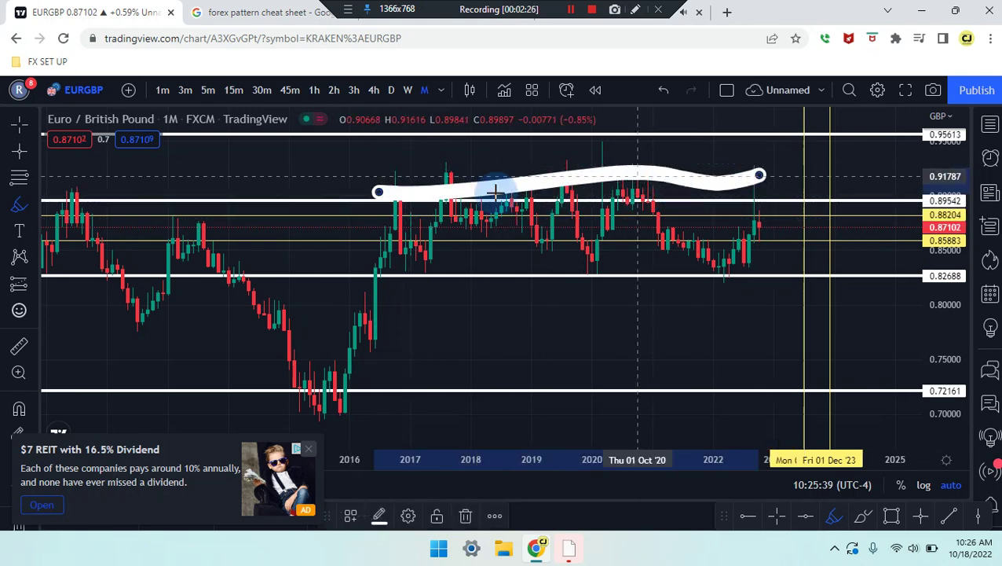
{"action": "mouse_move", "coordinate": [379, 193]}
{"action": "left_mouse_down"}
{"action": "mouse_move", "coordinate": [503, 151]}
{"action": "mouse_move", "coordinate": [559, 170]}
{"action": "mouse_move", "coordinate": [622, 163]}
{"action": "mouse_move", "coordinate": [737, 186]}
{"action": "left_mouse_up"}
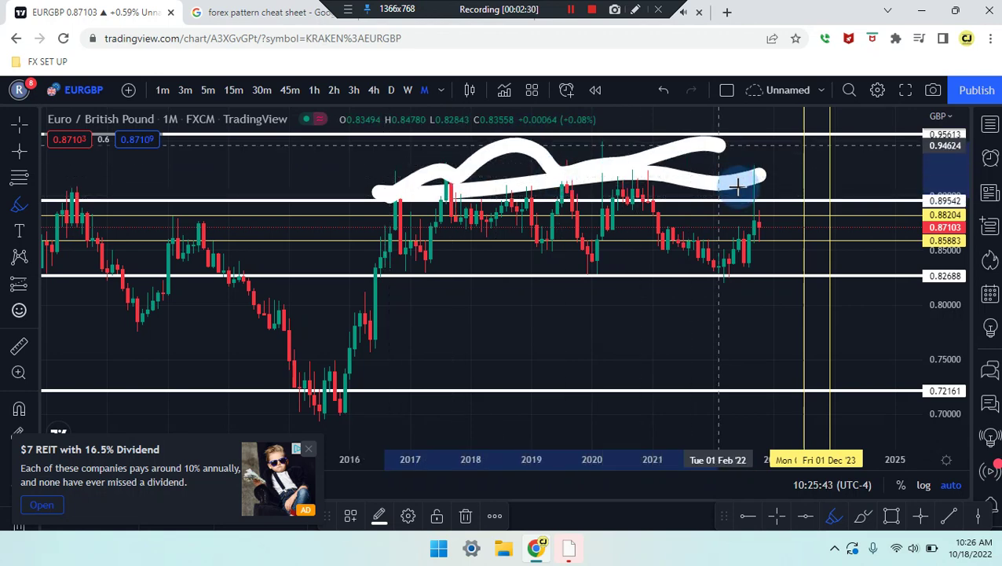
{"action": "key", "text": "ctrl+z"}
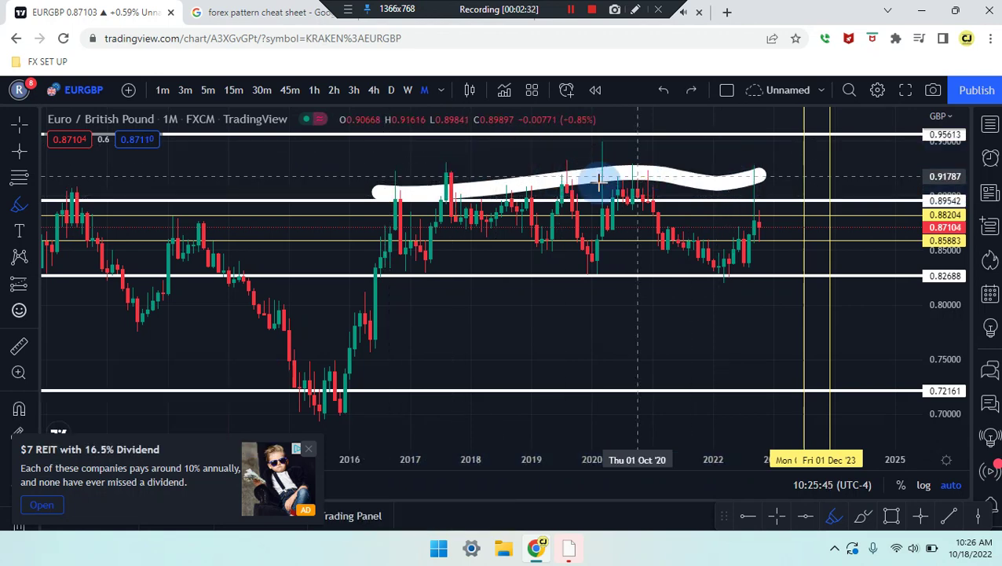
{"action": "key", "text": "ctrl+z"}
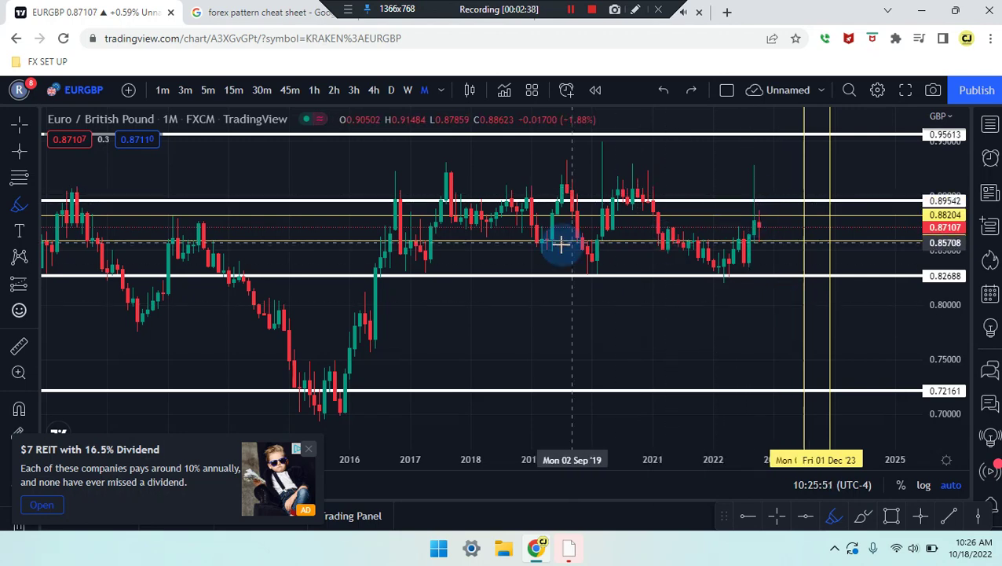
Sketch rising, zigzag and short price paths from the recent lows, undoing each one
{"action": "left_click_drag", "start_coordinate": [677, 340], "coordinate": [859, 168]}
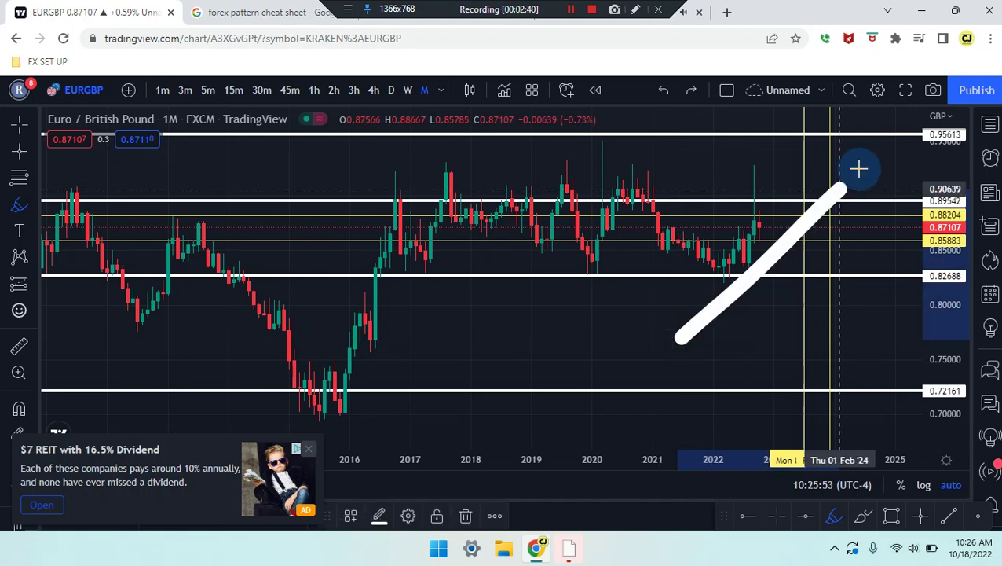
{"action": "key", "text": "ctrl+z"}
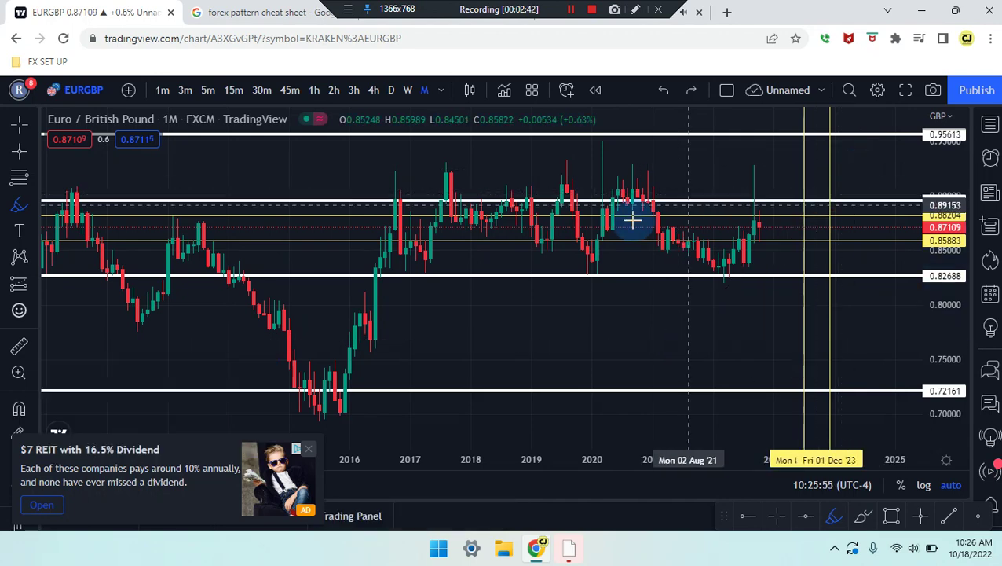
{"action": "mouse_move", "coordinate": [371, 187]}
{"action": "left_mouse_down"}
{"action": "mouse_move", "coordinate": [425, 264]}
{"action": "mouse_move", "coordinate": [557, 179]}
{"action": "left_mouse_up"}
{"action": "mouse_move", "coordinate": [599, 259]}
{"action": "left_mouse_down"}
{"action": "mouse_move", "coordinate": [638, 179]}
{"action": "mouse_move", "coordinate": [711, 275]}
{"action": "mouse_move", "coordinate": [740, 212]}
{"action": "mouse_move", "coordinate": [770, 232]}
{"action": "left_mouse_up"}
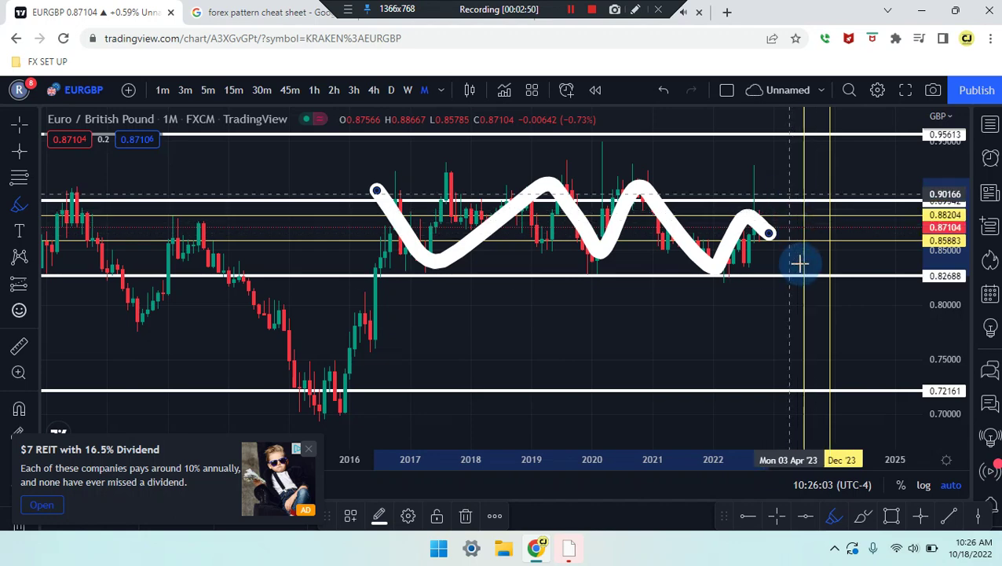
{"action": "left_click_drag", "start_coordinate": [769, 232], "coordinate": [820, 157]}
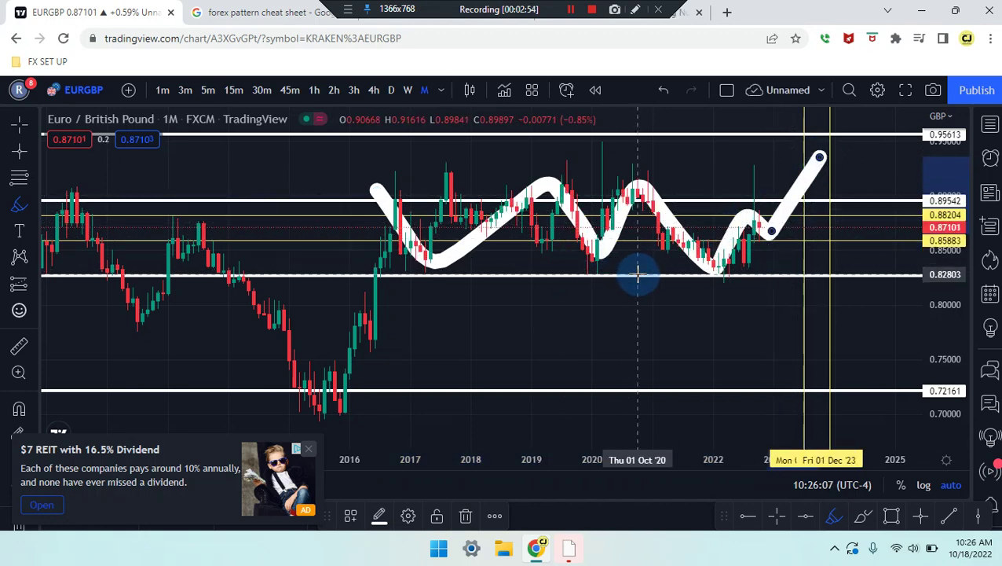
{"action": "key", "text": "ctrl+z"}
{"action": "key", "text": "ctrl+z"}
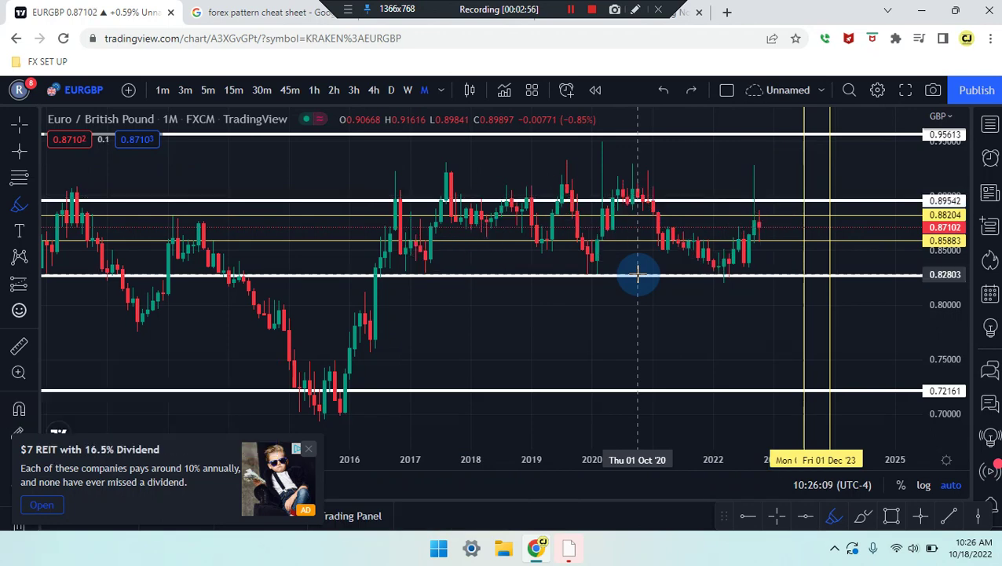
{"action": "left_click", "coordinate": [726, 230]}
{"action": "left_click_drag", "start_coordinate": [809, 225], "coordinate": [806, 225]}
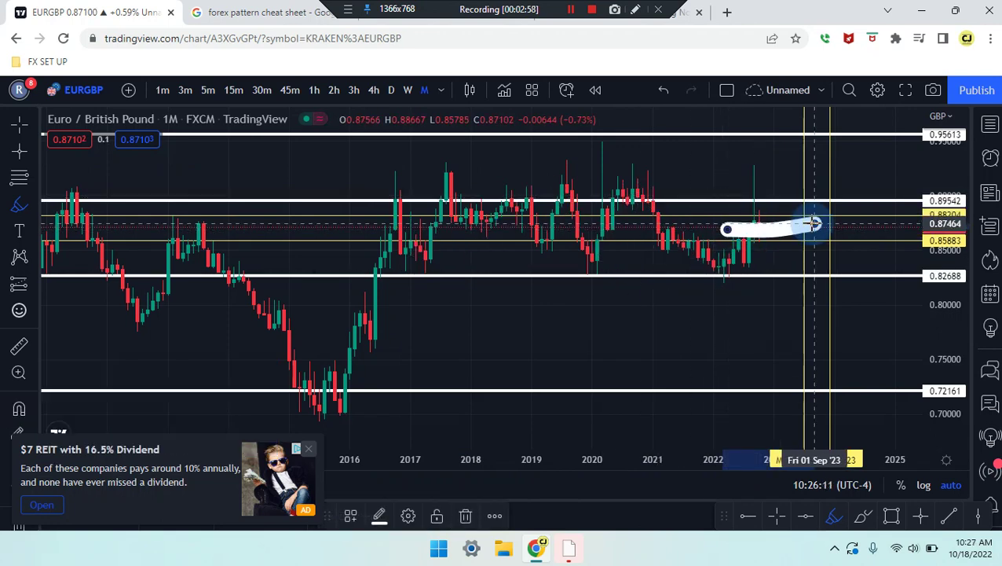
{"action": "key", "text": "ctrl+z"}
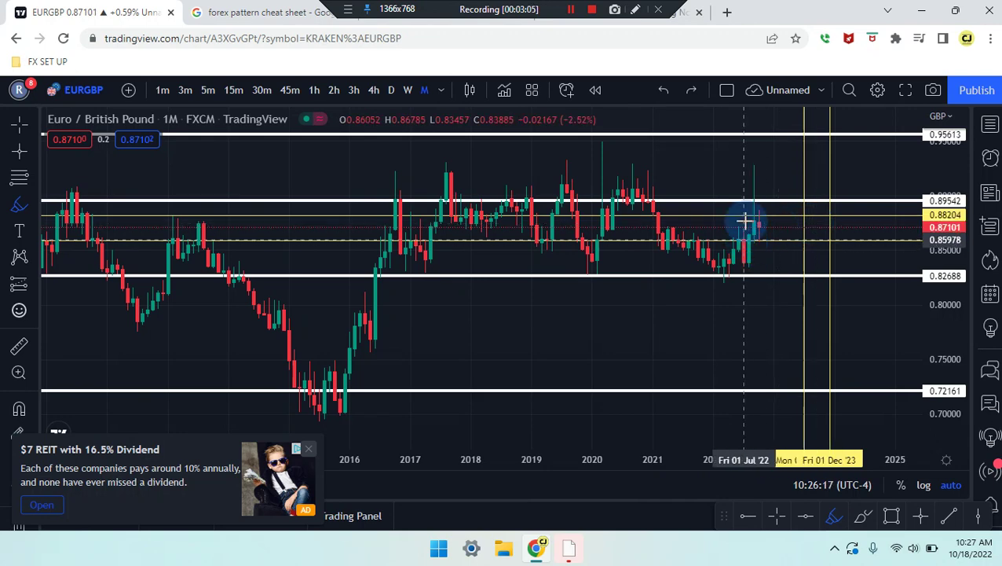
{"action": "scroll", "coordinate": [761, 236], "scroll_direction": "up", "scroll_amount": 2}
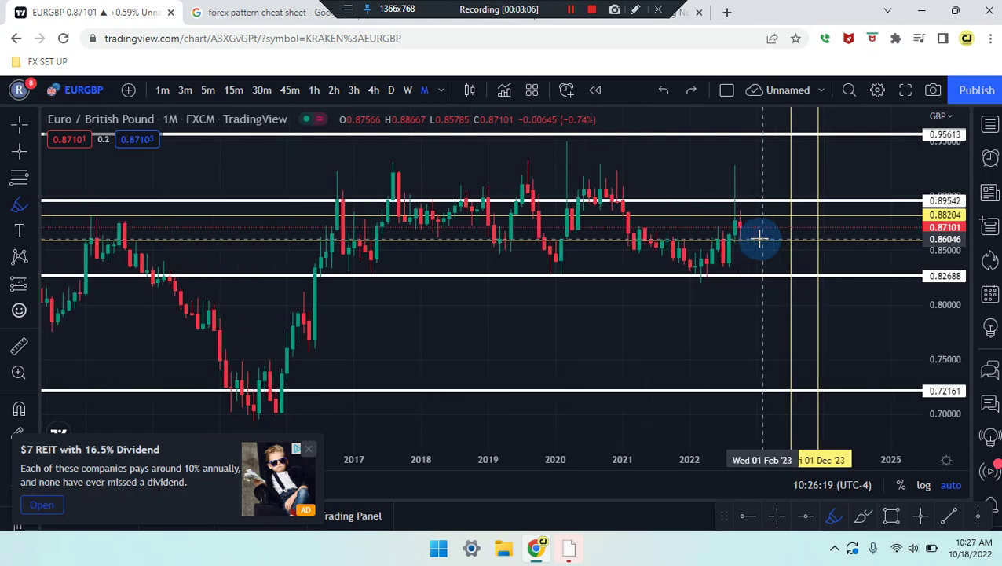
{"action": "scroll", "coordinate": [722, 230], "scroll_direction": "up", "scroll_amount": 2}
{"action": "mouse_move", "coordinate": [708, 226]}
{"action": "left_mouse_down"}
{"action": "mouse_move", "coordinate": [796, 233]}
{"action": "mouse_move", "coordinate": [646, 287]}
{"action": "left_mouse_up"}
{"action": "scroll", "coordinate": [599, 246], "scroll_direction": "up", "scroll_amount": 2}
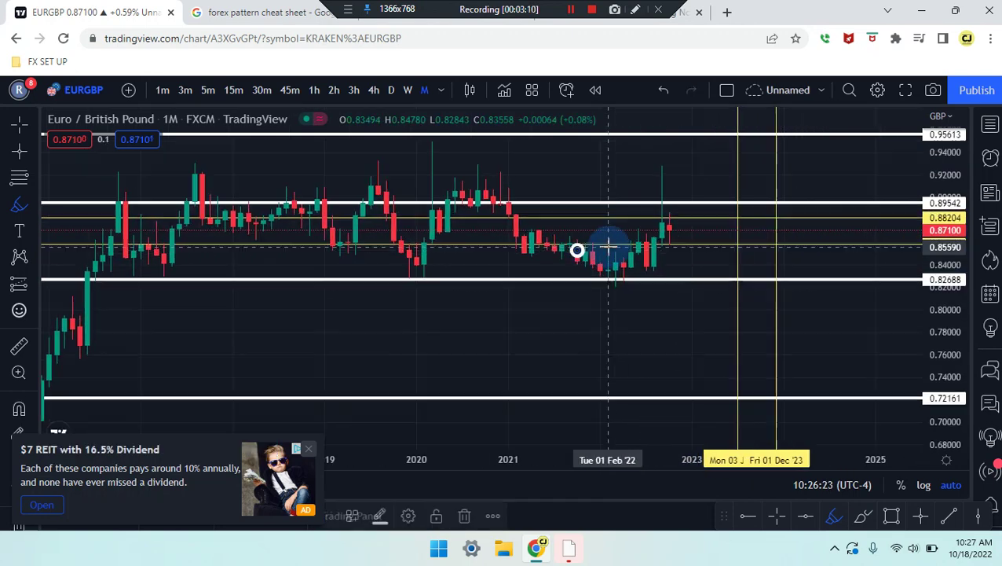
{"action": "key", "text": "ctrl+z"}
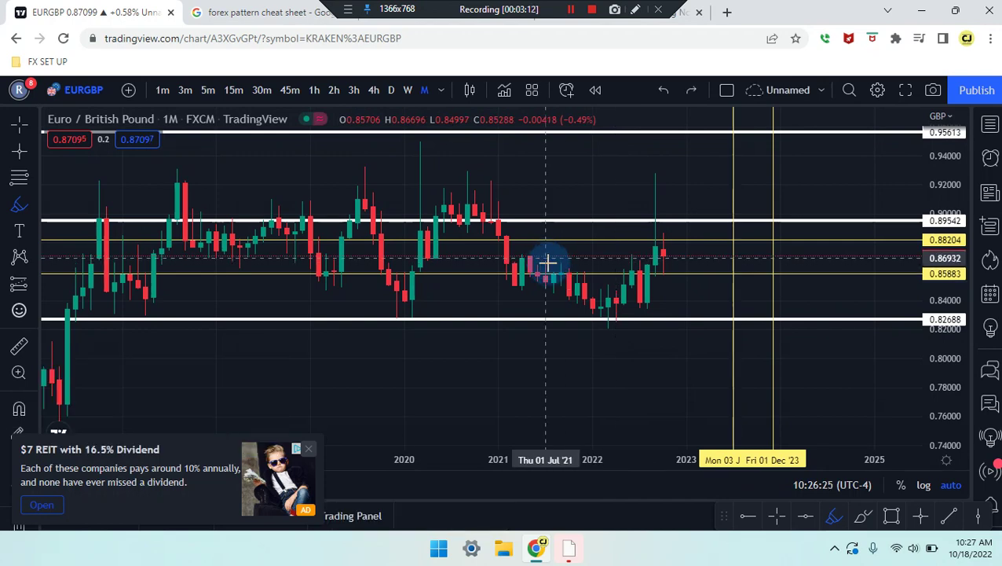
{"action": "mouse_move", "coordinate": [578, 300]}
{"action": "left_mouse_down"}
{"action": "mouse_move", "coordinate": [600, 297]}
{"action": "mouse_move", "coordinate": [617, 266]}
{"action": "mouse_move", "coordinate": [640, 289]}
{"action": "mouse_move", "coordinate": [650, 238]}
{"action": "mouse_move", "coordinate": [668, 260]}
{"action": "mouse_move", "coordinate": [718, 175]}
{"action": "left_mouse_up"}
{"action": "key", "text": "ctrl+z"}
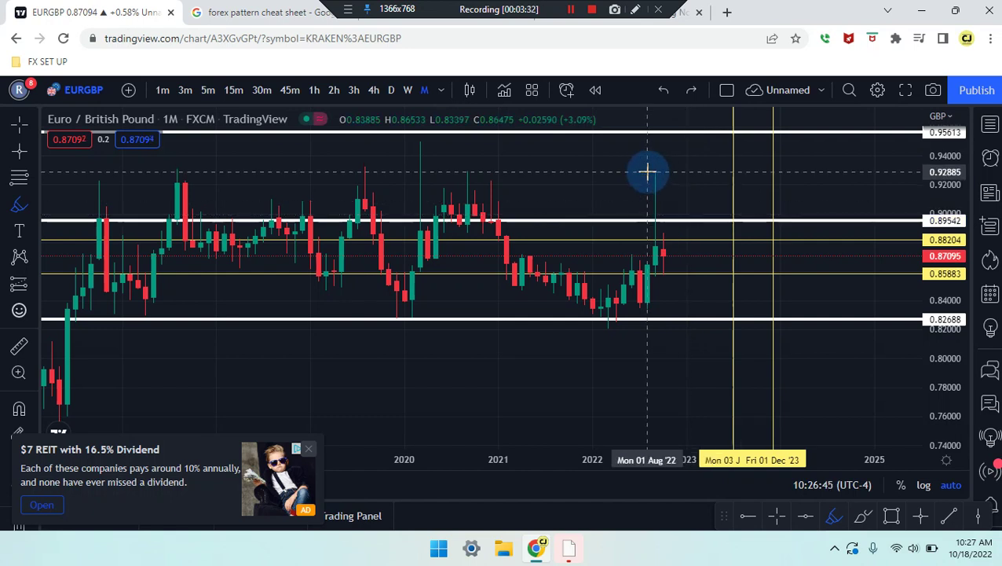
Switch to weekly candles and sketch a drop and looping path, then undo them
{"action": "left_click", "coordinate": [409, 92]}
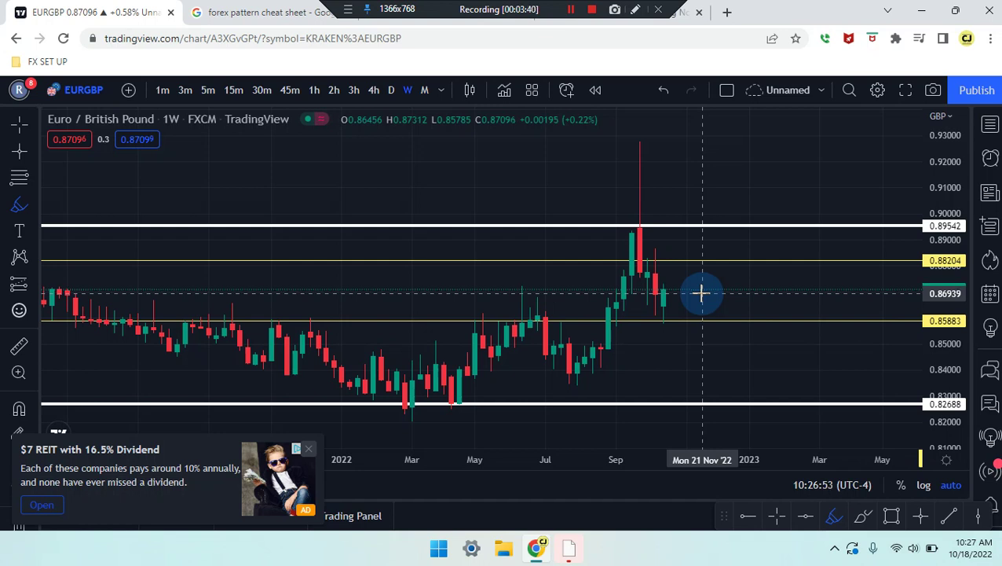
{"action": "left_click_drag", "start_coordinate": [609, 172], "coordinate": [711, 336]}
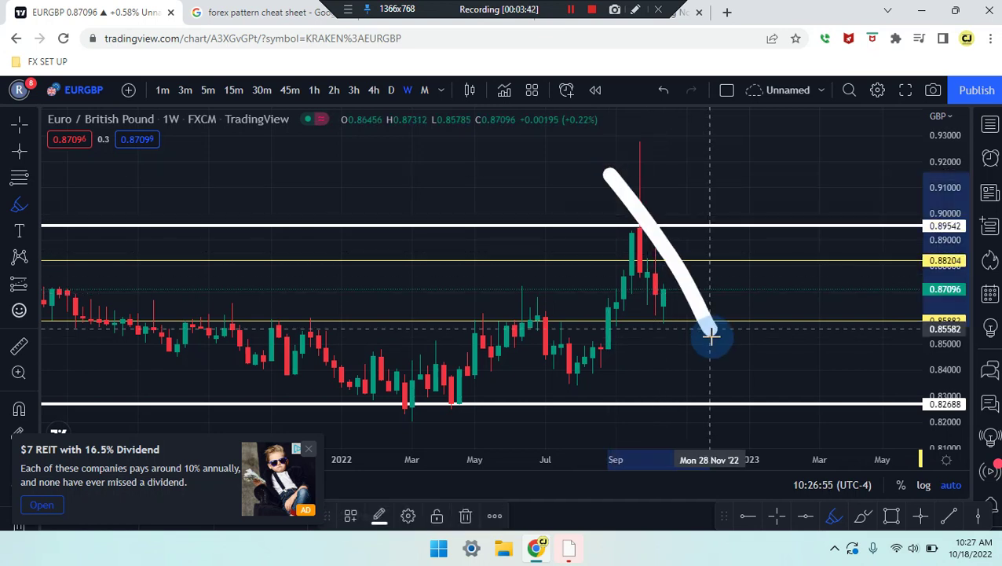
{"action": "mouse_move", "coordinate": [599, 180]}
{"action": "left_mouse_down"}
{"action": "mouse_move", "coordinate": [712, 158]}
{"action": "mouse_move", "coordinate": [604, 152]}
{"action": "mouse_move", "coordinate": [642, 127]}
{"action": "left_mouse_up"}
{"action": "key", "text": "ctrl+z"}
{"action": "key", "text": "ctrl+z"}
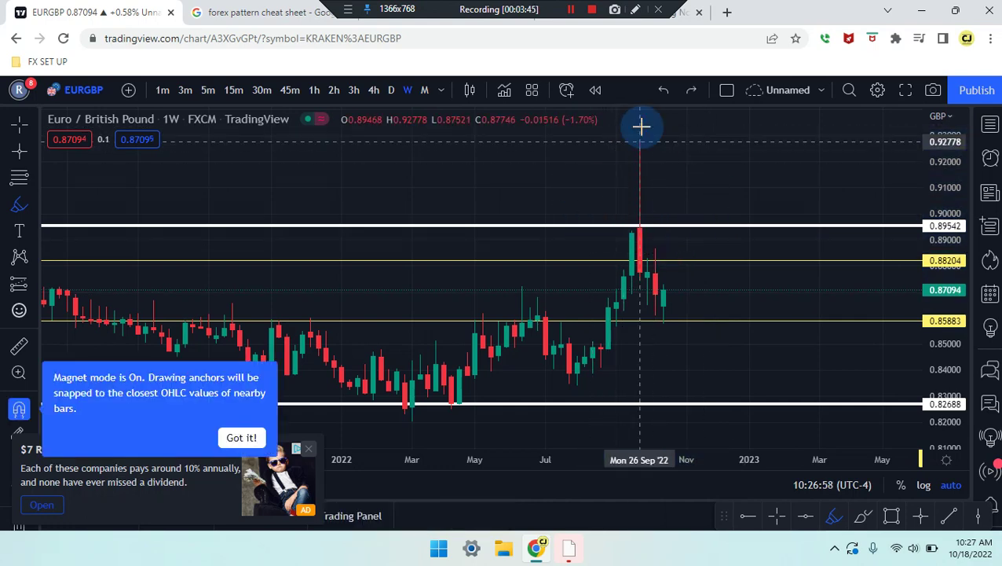
Draw a line along the earlier highs near 0.91 and a falling path, then undo them
{"action": "left_click", "coordinate": [863, 519]}
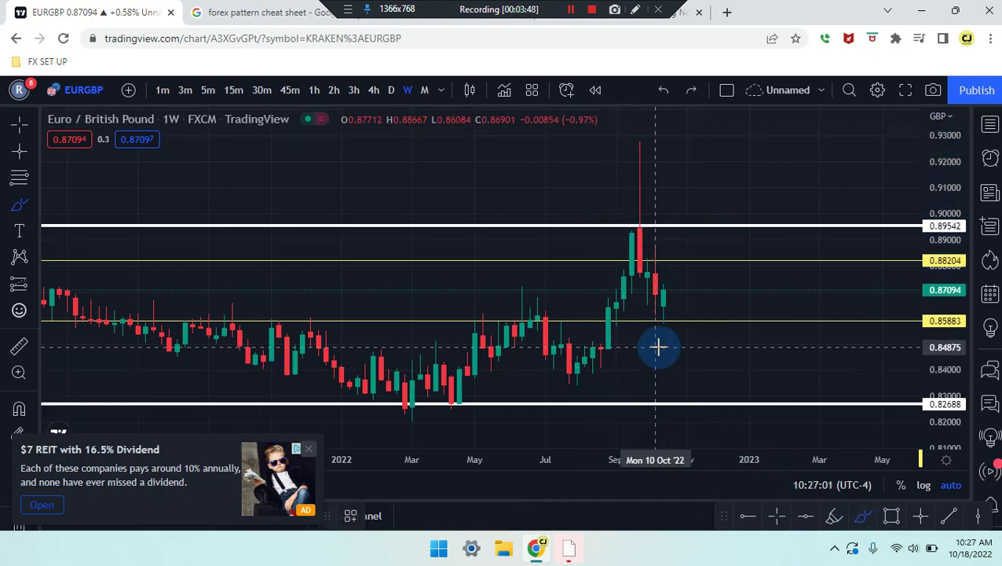
{"action": "scroll", "coordinate": [660, 346], "scroll_direction": "down", "scroll_amount": 1}
{"action": "scroll", "coordinate": [658, 347], "scroll_direction": "down", "scroll_amount": 3}
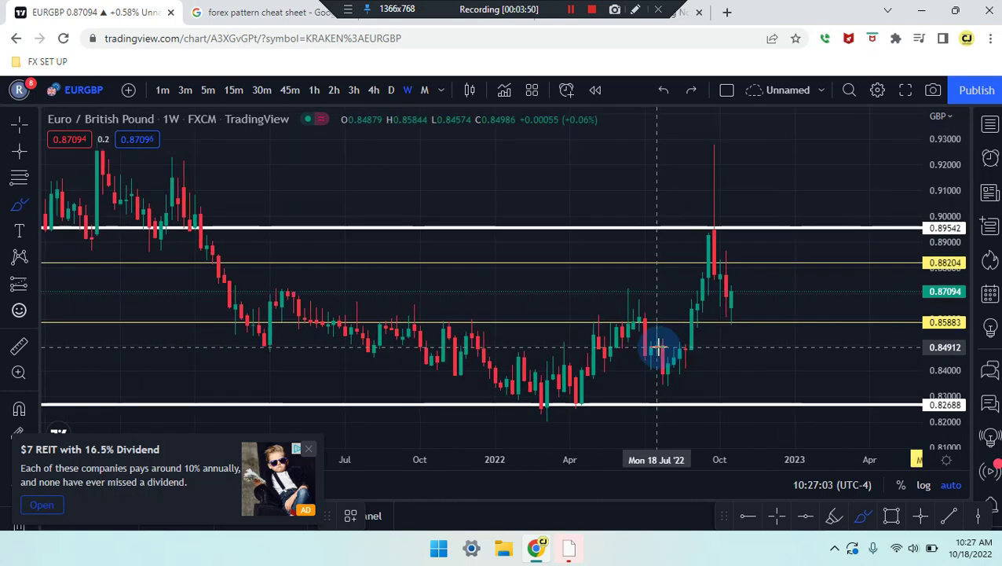
{"action": "left_click_drag", "start_coordinate": [721, 317], "coordinate": [759, 322]}
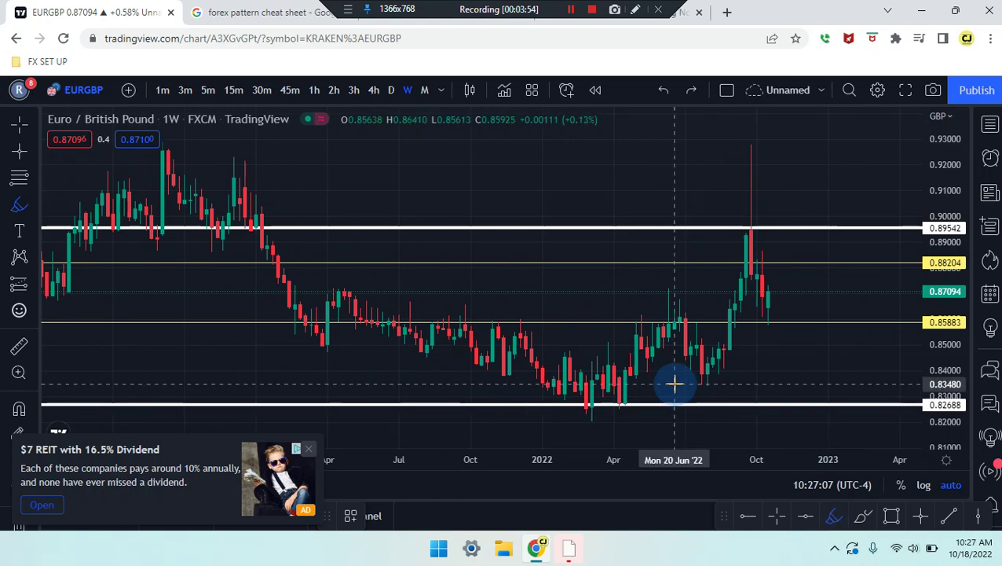
{"action": "scroll", "coordinate": [629, 358], "scroll_direction": "down", "scroll_amount": 1}
{"action": "left_click_drag", "start_coordinate": [65, 235], "coordinate": [309, 206]}
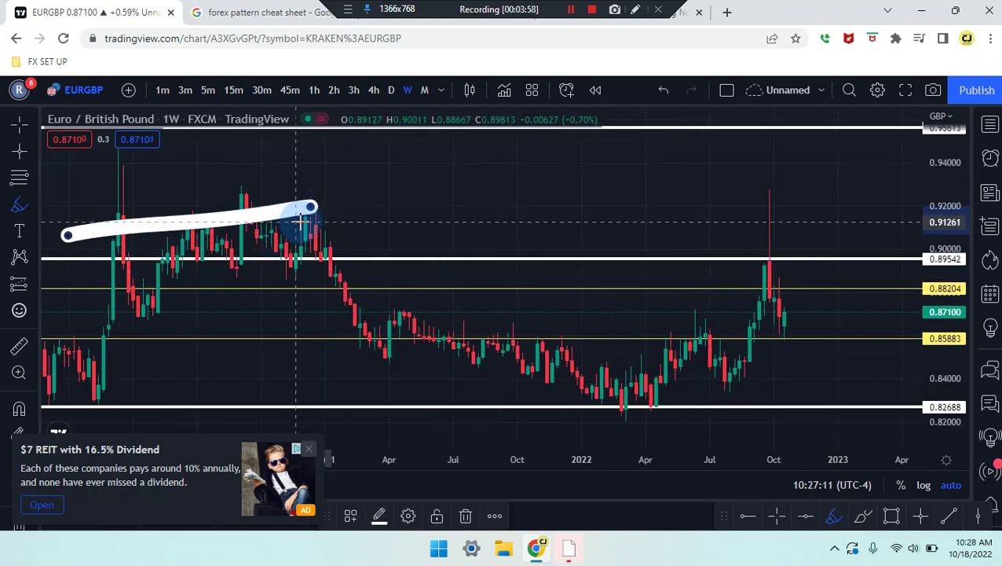
{"action": "mouse_move", "coordinate": [320, 222]}
{"action": "left_mouse_down"}
{"action": "mouse_move", "coordinate": [539, 374]}
{"action": "mouse_move", "coordinate": [613, 369]}
{"action": "left_mouse_up"}
{"action": "mouse_move", "coordinate": [650, 336]}
{"action": "left_mouse_down"}
{"action": "mouse_move", "coordinate": [765, 220]}
{"action": "mouse_move", "coordinate": [824, 394]}
{"action": "left_mouse_up"}
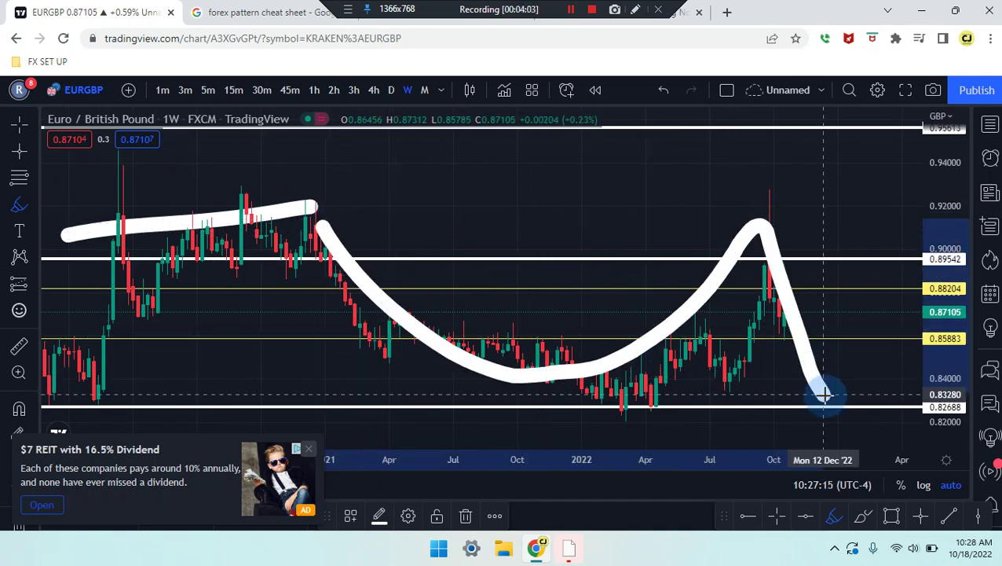
{"action": "key", "text": "ctrl+z"}
{"action": "key", "text": "ctrl+z"}
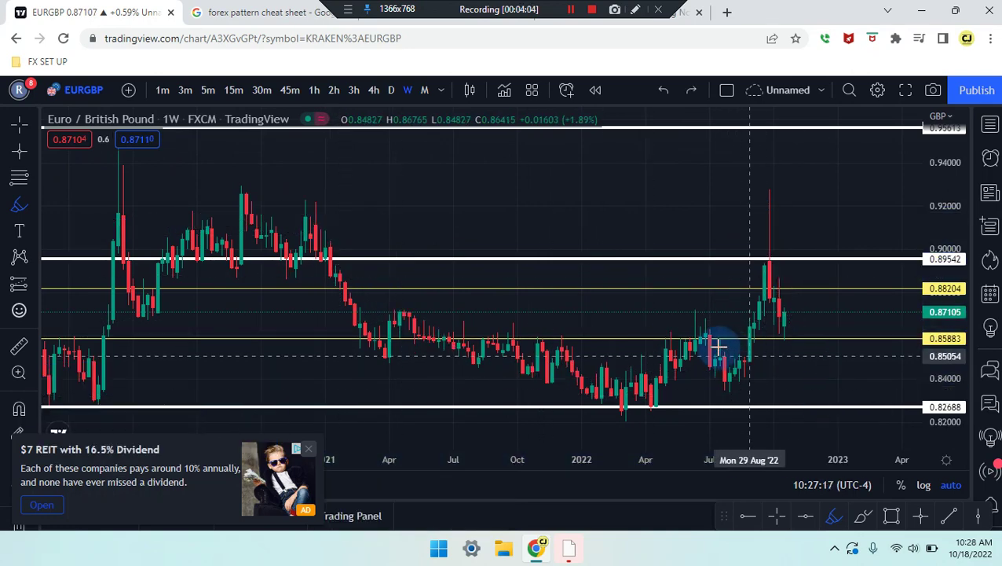
Sketch a line across the 0.85883 zone, diagonal, rising and zigzag strokes, undoing each
{"action": "left_click_drag", "start_coordinate": [699, 339], "coordinate": [814, 347]}
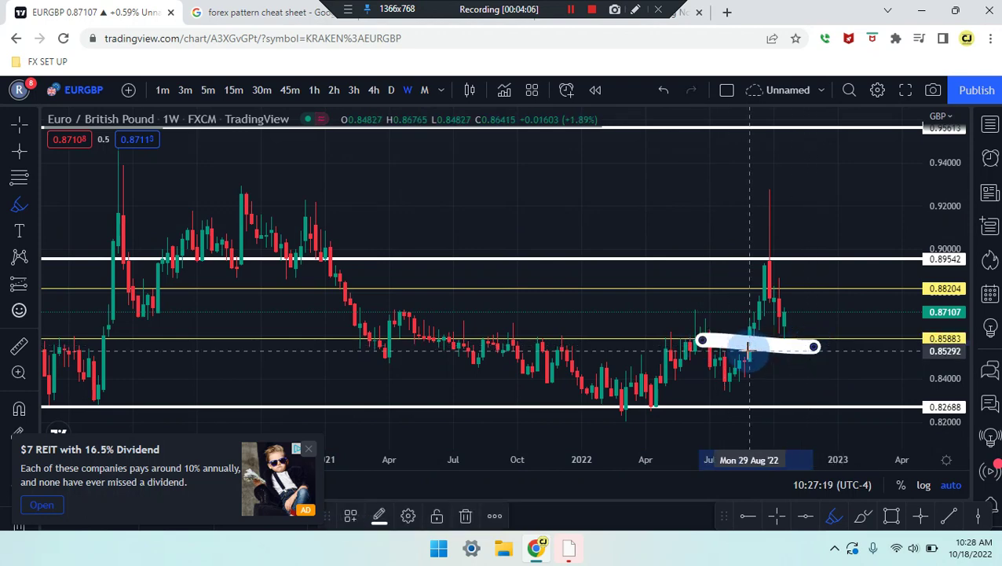
{"action": "scroll", "coordinate": [762, 337], "scroll_direction": "up", "scroll_amount": 5}
{"action": "left_click_drag", "start_coordinate": [743, 293], "coordinate": [770, 345]}
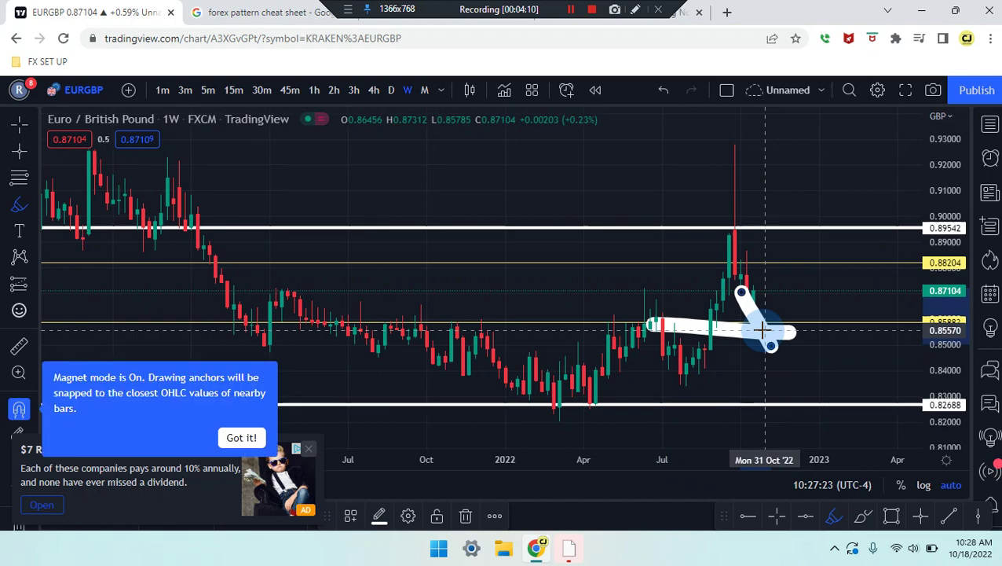
{"action": "key", "text": "ctrl+z"}
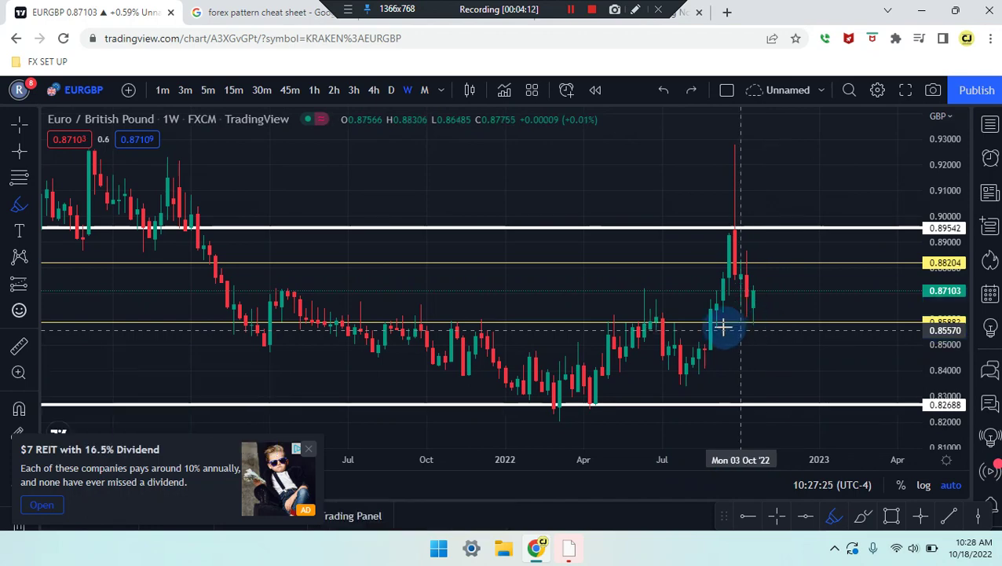
{"action": "mouse_move", "coordinate": [740, 315]}
{"action": "left_mouse_down"}
{"action": "mouse_move", "coordinate": [770, 348]}
{"action": "mouse_move", "coordinate": [823, 264]}
{"action": "left_mouse_up"}
{"action": "key", "text": "ctrl+z"}
{"action": "mouse_move", "coordinate": [445, 316]}
{"action": "left_mouse_down"}
{"action": "mouse_move", "coordinate": [580, 423]}
{"action": "mouse_move", "coordinate": [643, 310]}
{"action": "left_mouse_up"}
{"action": "mouse_move", "coordinate": [689, 360]}
{"action": "left_mouse_down"}
{"action": "mouse_move", "coordinate": [720, 259]}
{"action": "mouse_move", "coordinate": [760, 331]}
{"action": "mouse_move", "coordinate": [832, 201]}
{"action": "left_mouse_up"}
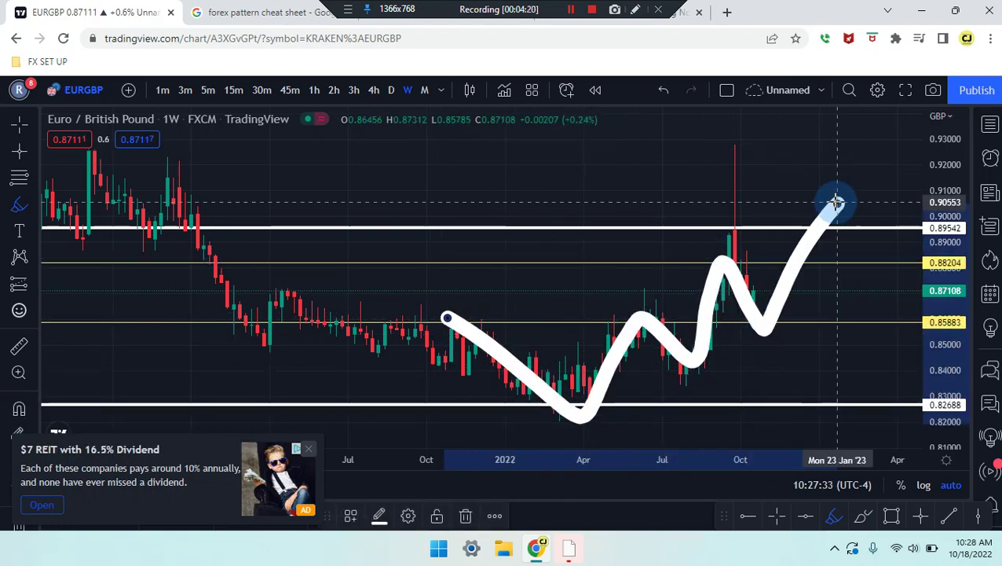
{"action": "key", "text": "ctrl+z"}
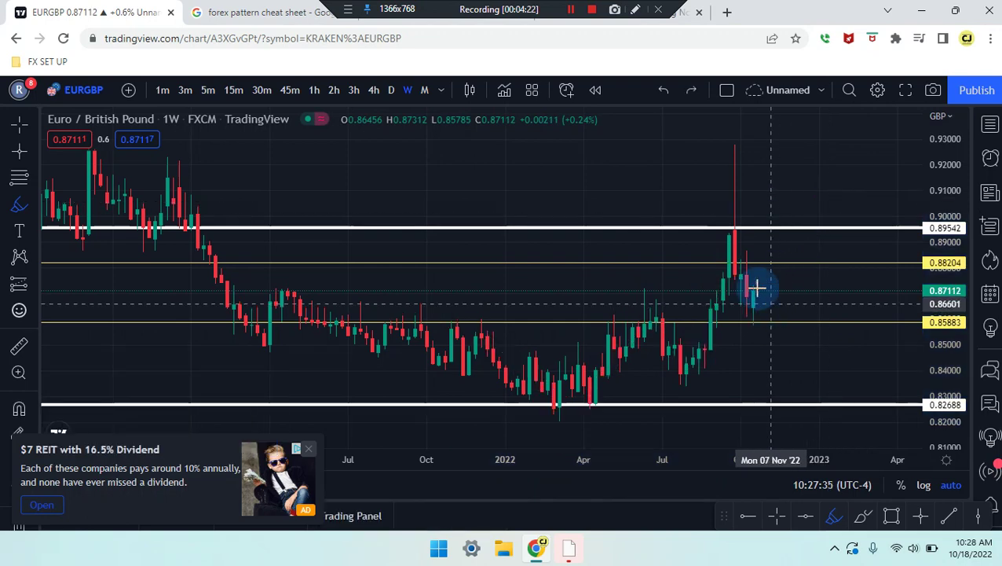
{"action": "scroll", "coordinate": [756, 288], "scroll_direction": "up", "scroll_amount": 3}
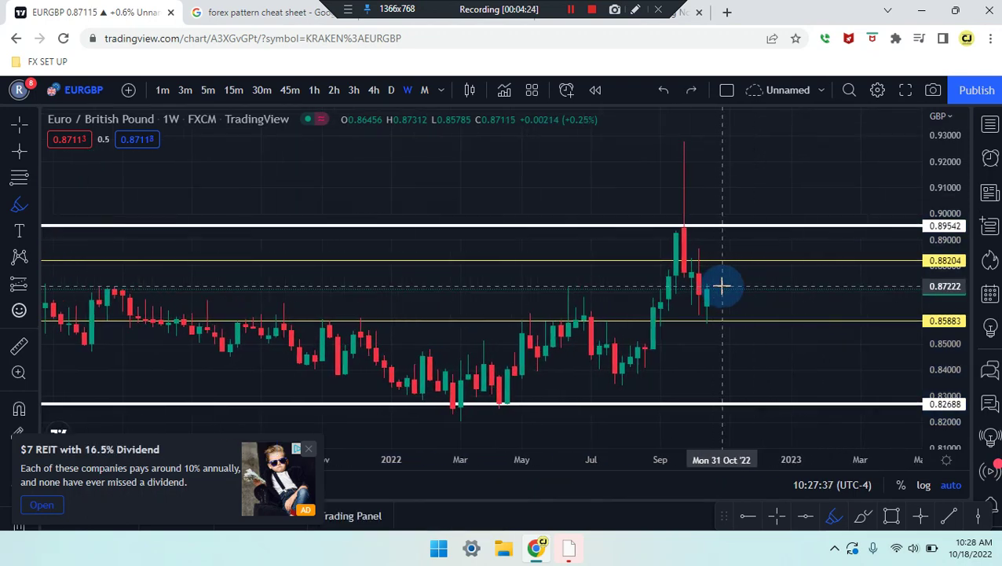
{"action": "scroll", "coordinate": [722, 286], "scroll_direction": "up", "scroll_amount": 1}
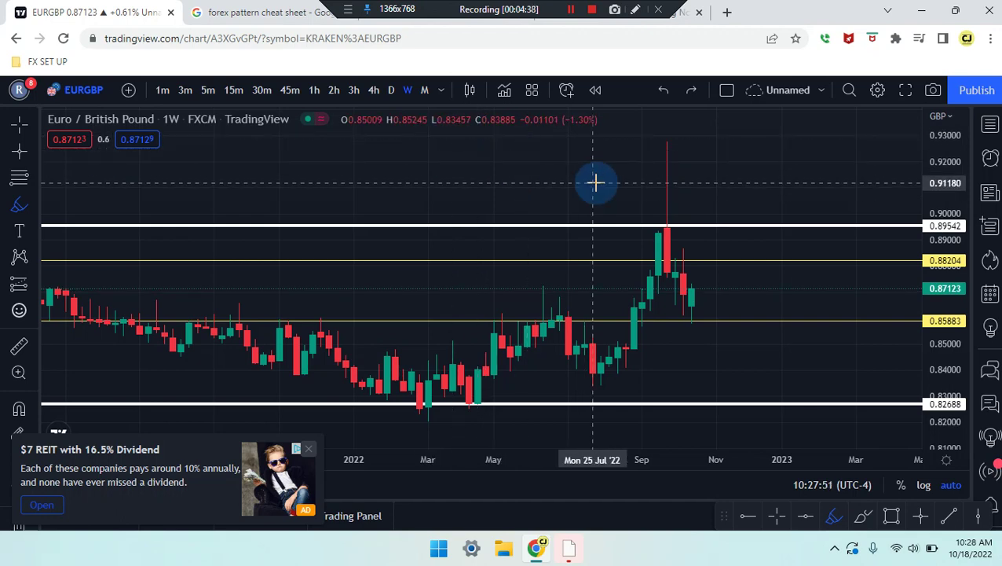
{"action": "scroll", "coordinate": [653, 262], "scroll_direction": "up", "scroll_amount": 1}
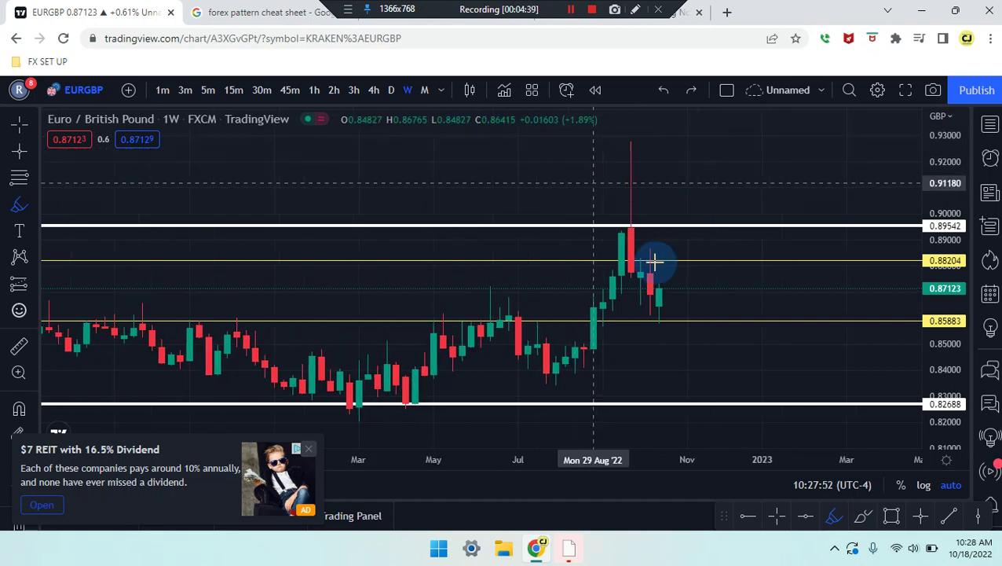
Brush-sketch and undo an N-shaped path near resistance, then switch to daily candles
{"action": "left_click", "coordinate": [864, 516]}
{"action": "left_click_drag", "start_coordinate": [559, 238], "coordinate": [707, 323]}
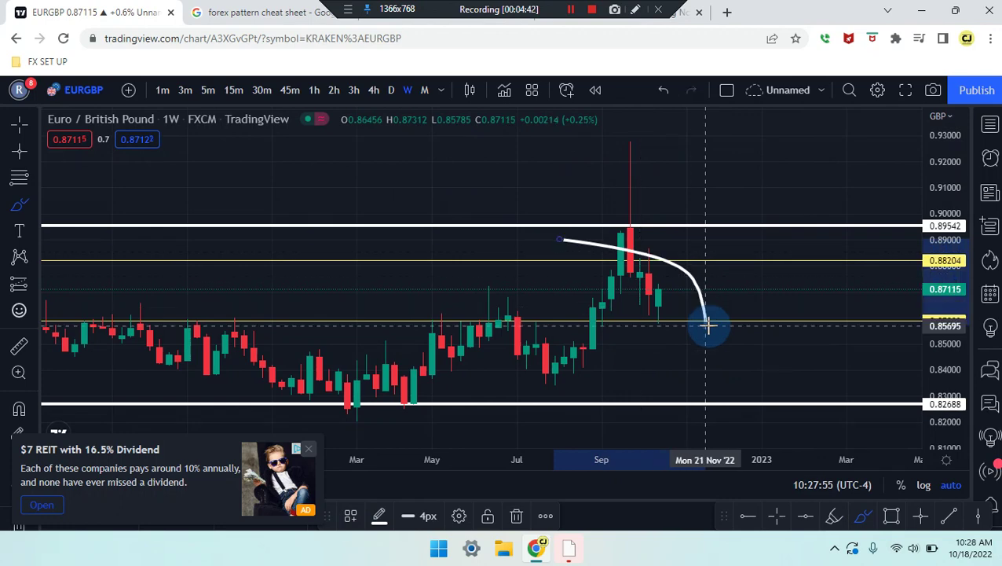
{"action": "key", "text": "ctrl+z"}
{"action": "mouse_move", "coordinate": [588, 282]}
{"action": "left_mouse_down"}
{"action": "mouse_move", "coordinate": [524, 298]}
{"action": "mouse_move", "coordinate": [550, 232]}
{"action": "mouse_move", "coordinate": [583, 245]}
{"action": "left_mouse_up"}
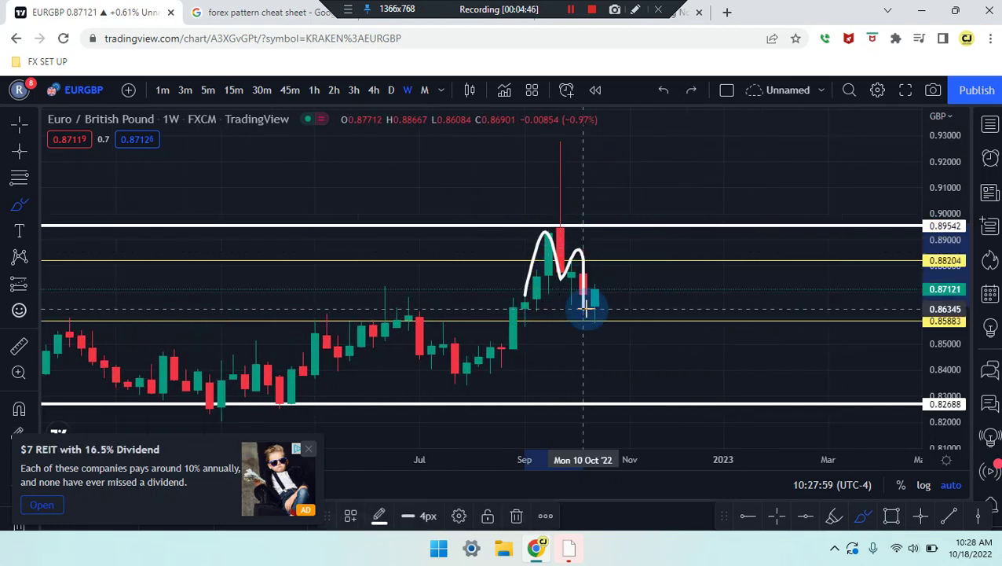
{"action": "mouse_move", "coordinate": [588, 301]}
{"action": "left_mouse_down"}
{"action": "mouse_move", "coordinate": [622, 281]}
{"action": "mouse_move", "coordinate": [626, 340]}
{"action": "left_mouse_up"}
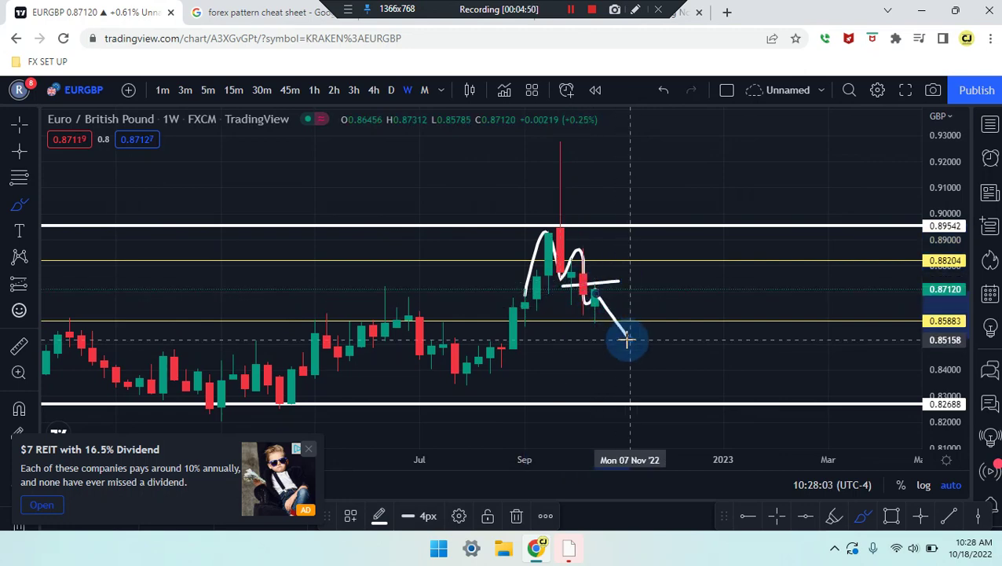
{"action": "key", "text": "ctrl+z"}
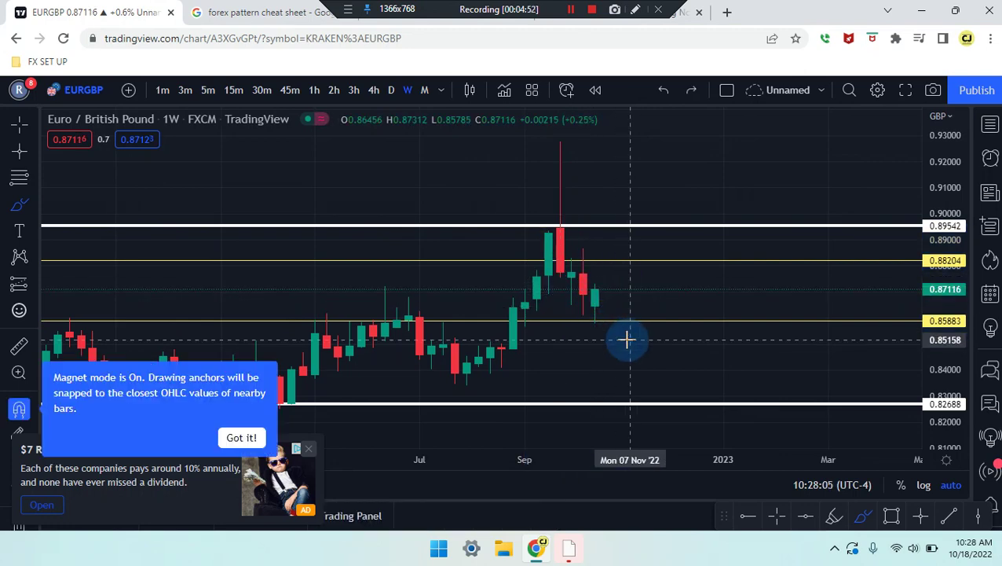
{"action": "left_click", "coordinate": [392, 91]}
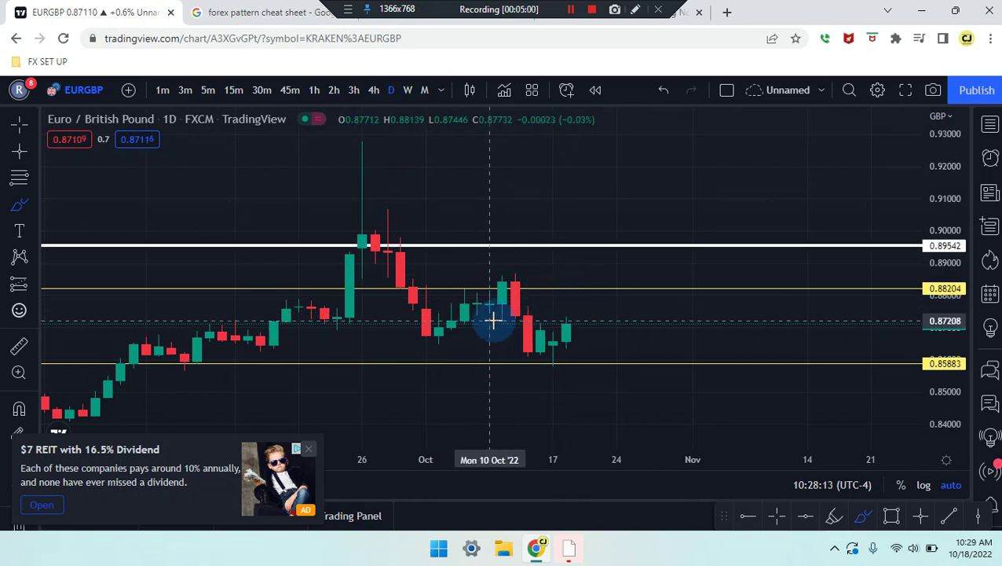
Add a horizontal line and set it to 0.87140
{"action": "left_click", "coordinate": [805, 515]}
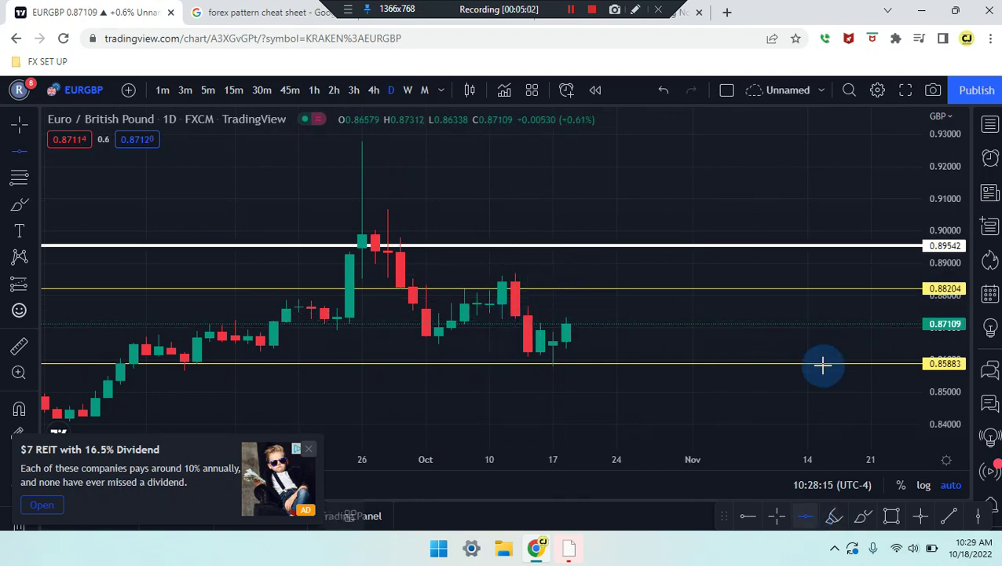
{"action": "left_click", "coordinate": [830, 321]}
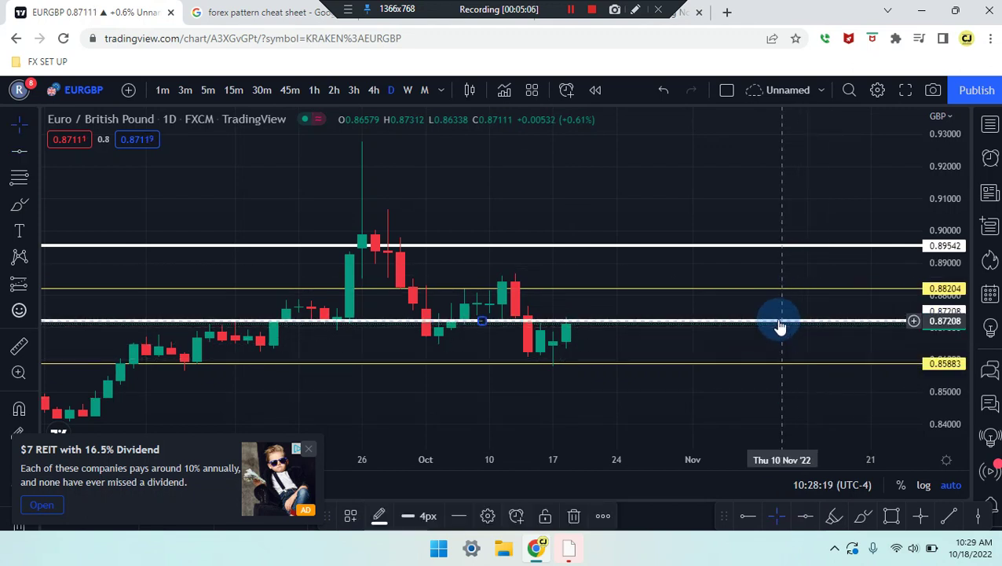
{"action": "left_click_drag", "start_coordinate": [779, 322], "coordinate": [778, 324]}
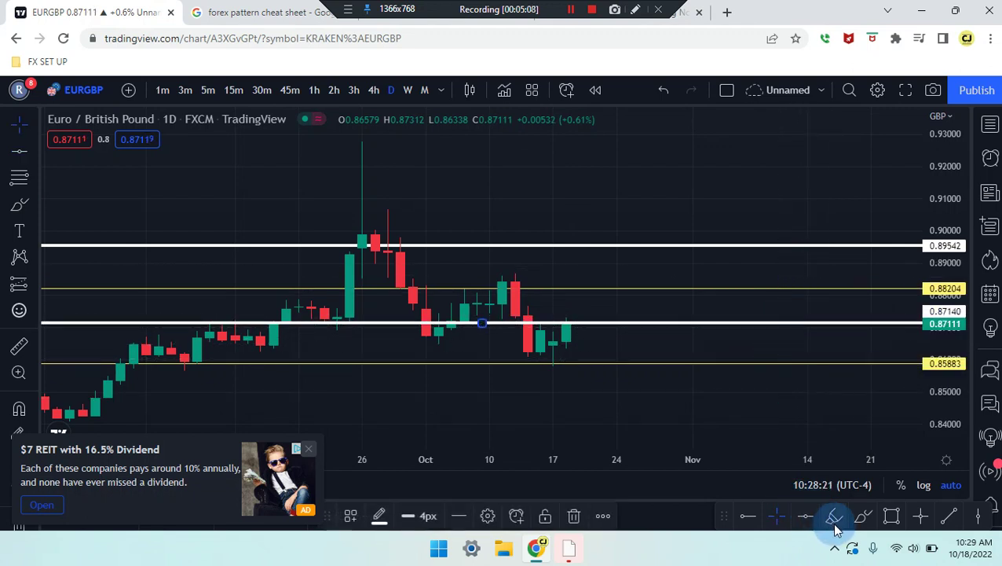
Brush-sketch a circle around the spike candle and stray strokes, undoing them all
{"action": "key", "text": "alt+b"}
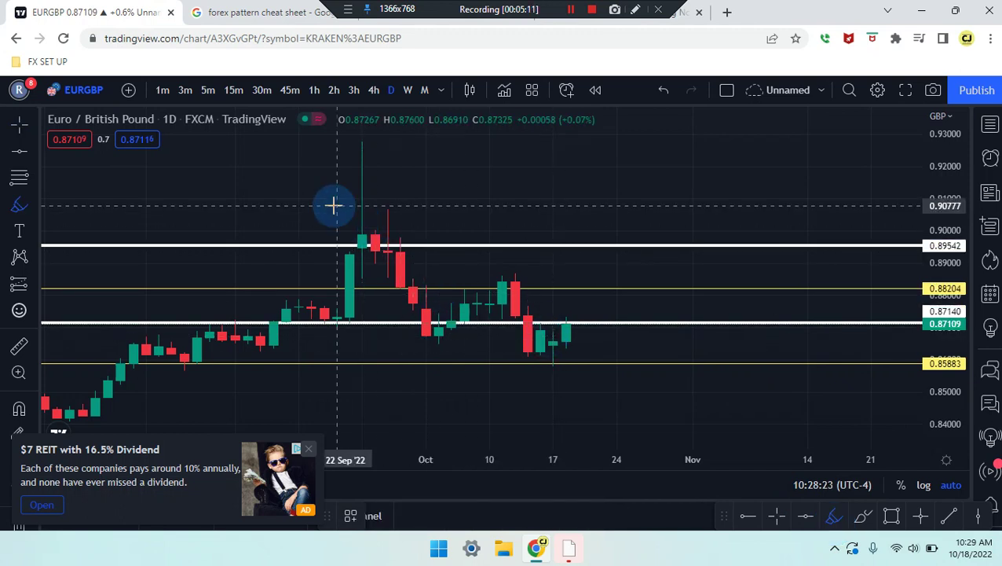
{"action": "mouse_move", "coordinate": [336, 206]}
{"action": "left_mouse_down"}
{"action": "mouse_move", "coordinate": [459, 246]}
{"action": "mouse_move", "coordinate": [340, 196]}
{"action": "mouse_move", "coordinate": [622, 367]}
{"action": "left_mouse_up"}
{"action": "key", "text": "ctrl+z"}
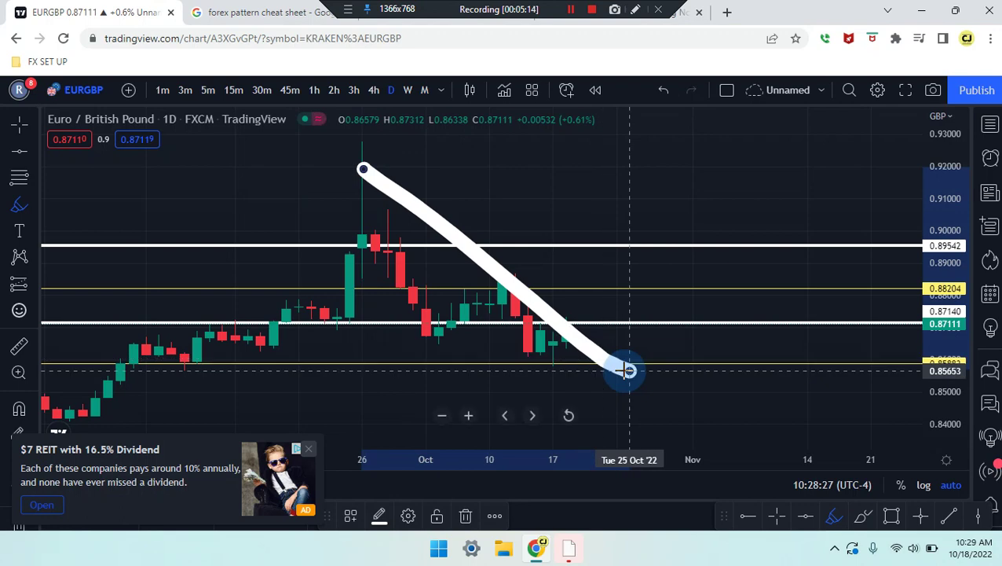
{"action": "type", "text": "z"}
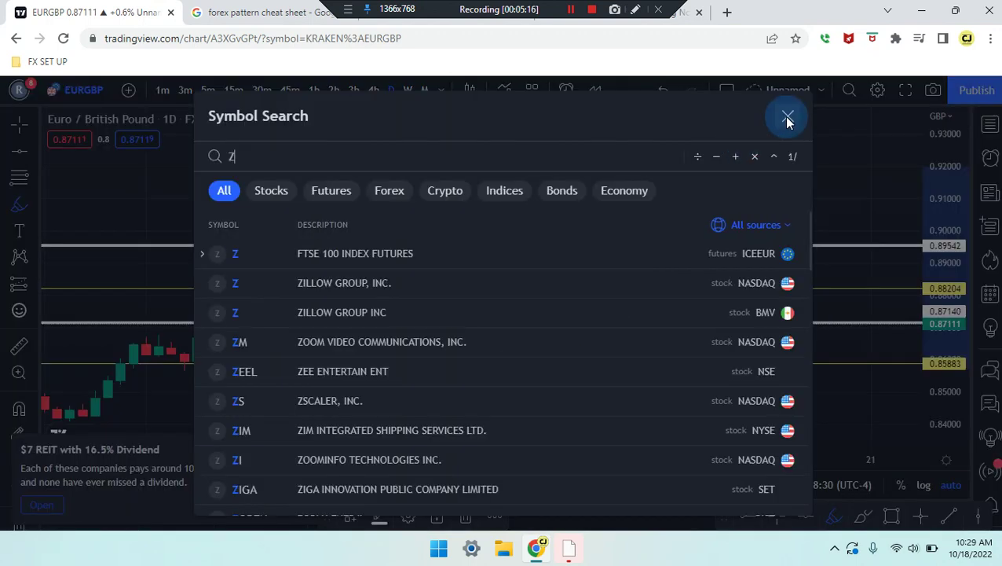
{"action": "left_click", "coordinate": [786, 117]}
{"action": "key", "text": "ctrl+z"}
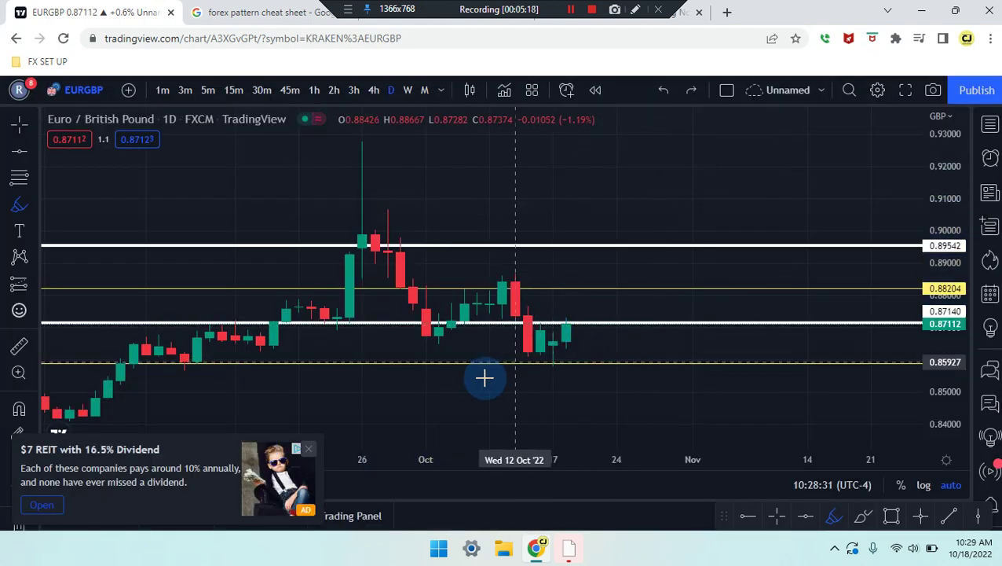
{"action": "left_click_drag", "start_coordinate": [459, 365], "coordinate": [615, 369]}
{"action": "key", "text": "ctrl+z"}
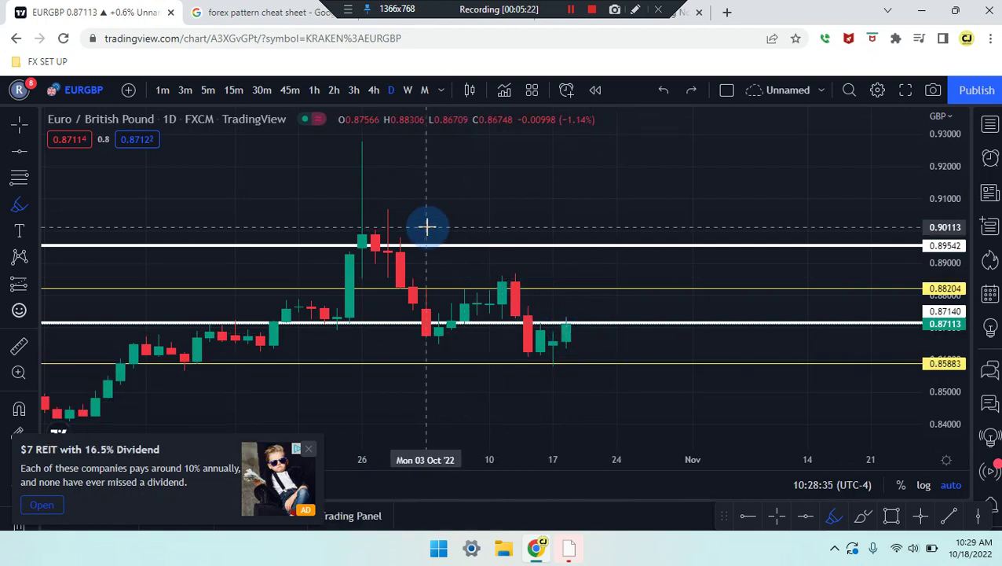
Draw the triangle's descending line from the spike high and its flat lower base
{"action": "left_click_drag", "start_coordinate": [362, 197], "coordinate": [667, 355]}
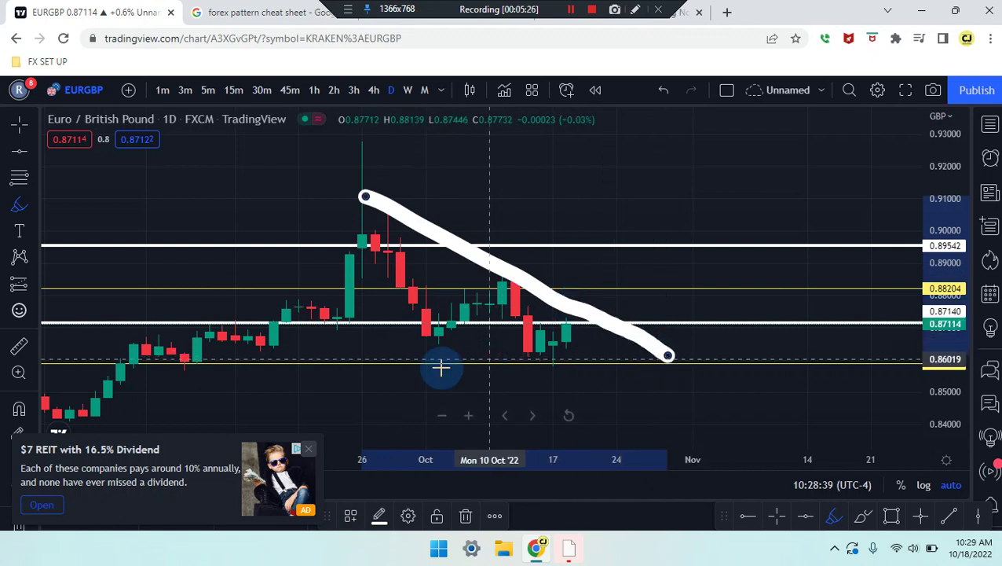
{"action": "left_click_drag", "start_coordinate": [316, 361], "coordinate": [559, 369]}
{"action": "left_click_drag", "start_coordinate": [632, 362], "coordinate": [658, 361]}
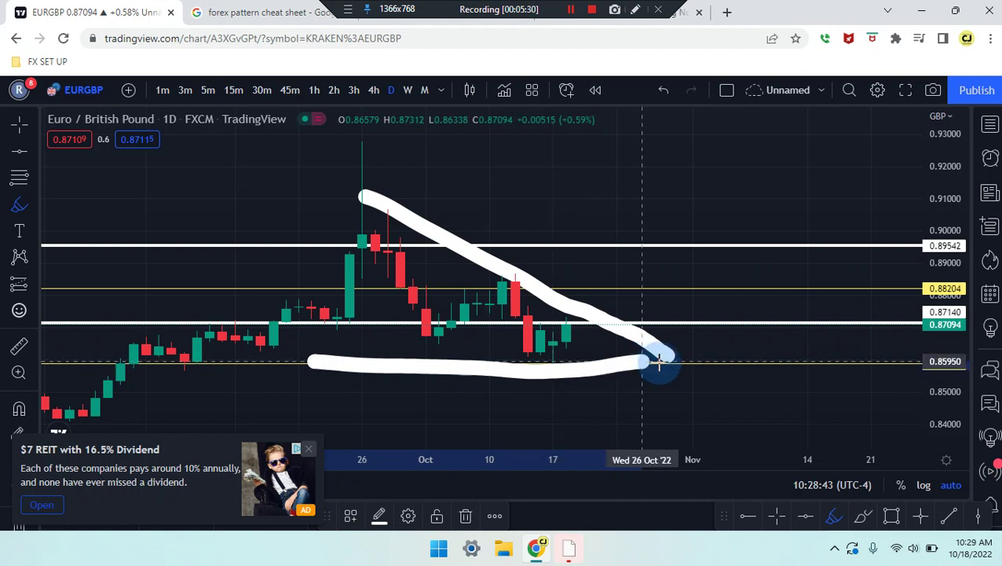
Sketch M-shaped, zigzag and short strokes near the peak, undoing each one
{"action": "mouse_move", "coordinate": [336, 351]}
{"action": "left_mouse_down"}
{"action": "mouse_move", "coordinate": [373, 267]}
{"action": "mouse_move", "coordinate": [503, 222]}
{"action": "mouse_move", "coordinate": [554, 346]}
{"action": "left_mouse_up"}
{"action": "key", "text": "ctrl+z"}
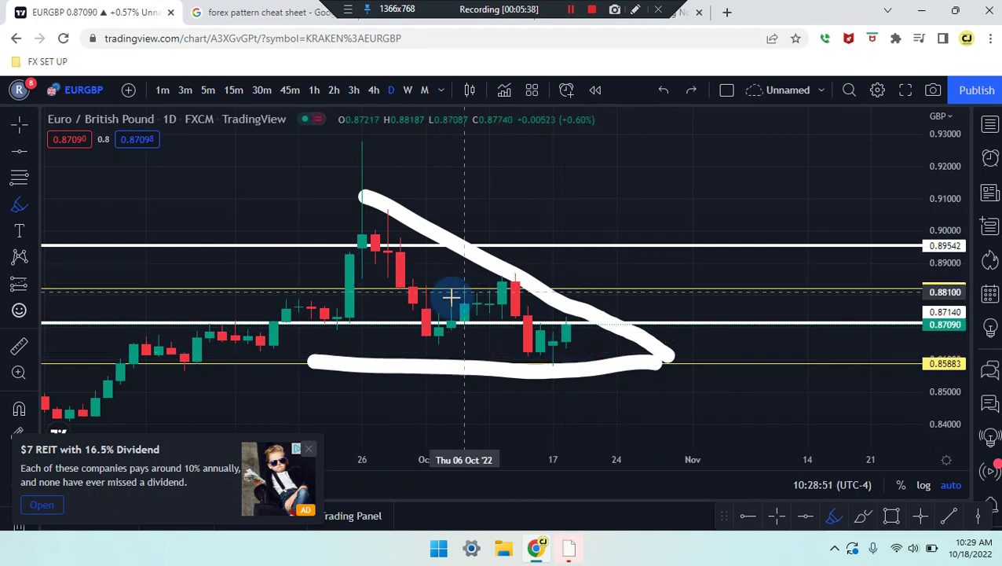
{"action": "mouse_move", "coordinate": [337, 317]}
{"action": "left_mouse_down"}
{"action": "mouse_move", "coordinate": [375, 230]}
{"action": "mouse_move", "coordinate": [436, 339]}
{"action": "mouse_move", "coordinate": [503, 284]}
{"action": "mouse_move", "coordinate": [530, 350]}
{"action": "mouse_move", "coordinate": [565, 328]}
{"action": "left_mouse_up"}
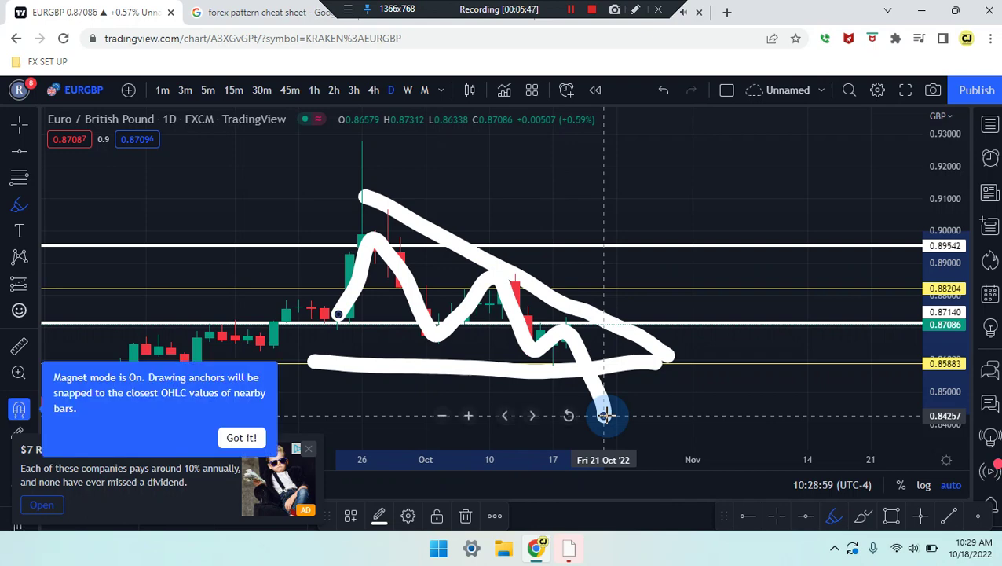
{"action": "key", "text": "ctrl+z"}
{"action": "mouse_move", "coordinate": [361, 236]}
{"action": "left_mouse_down"}
{"action": "mouse_move", "coordinate": [436, 331]}
{"action": "mouse_move", "coordinate": [499, 281]}
{"action": "mouse_move", "coordinate": [519, 329]}
{"action": "mouse_move", "coordinate": [550, 343]}
{"action": "mouse_move", "coordinate": [593, 292]}
{"action": "left_mouse_up"}
{"action": "key", "text": "ctrl+z"}
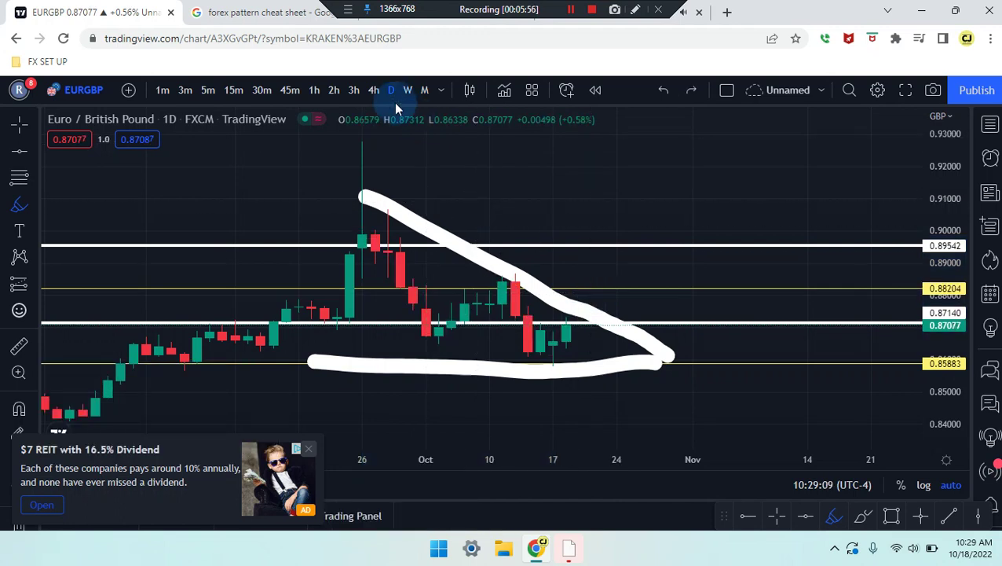
Switch to 4h and draw a rectangle zone over the latest candles, top at 0.87345
{"action": "left_click", "coordinate": [375, 91]}
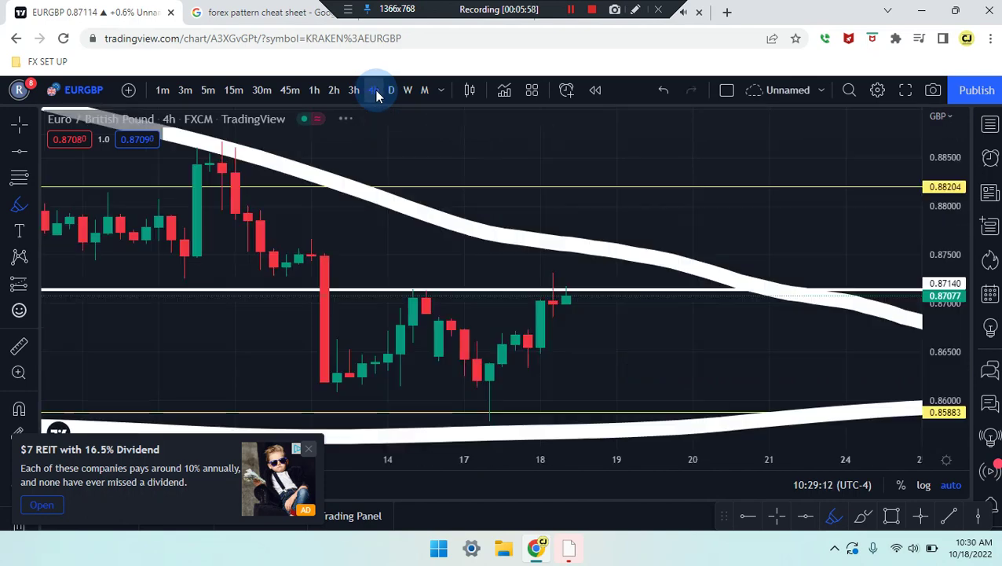
{"action": "scroll", "coordinate": [461, 189], "scroll_direction": "down", "scroll_amount": 3}
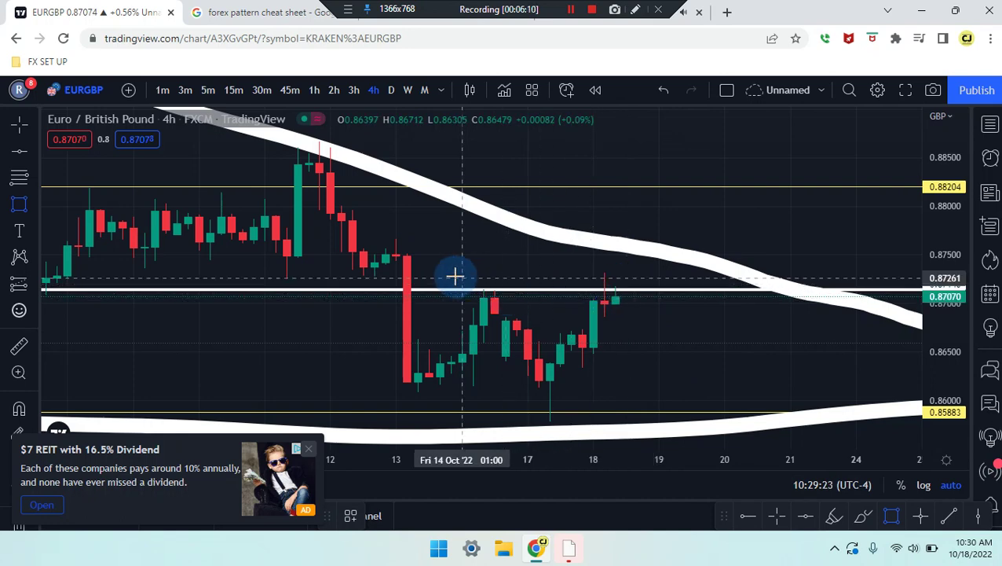
{"action": "left_click_drag", "start_coordinate": [453, 275], "coordinate": [735, 317]}
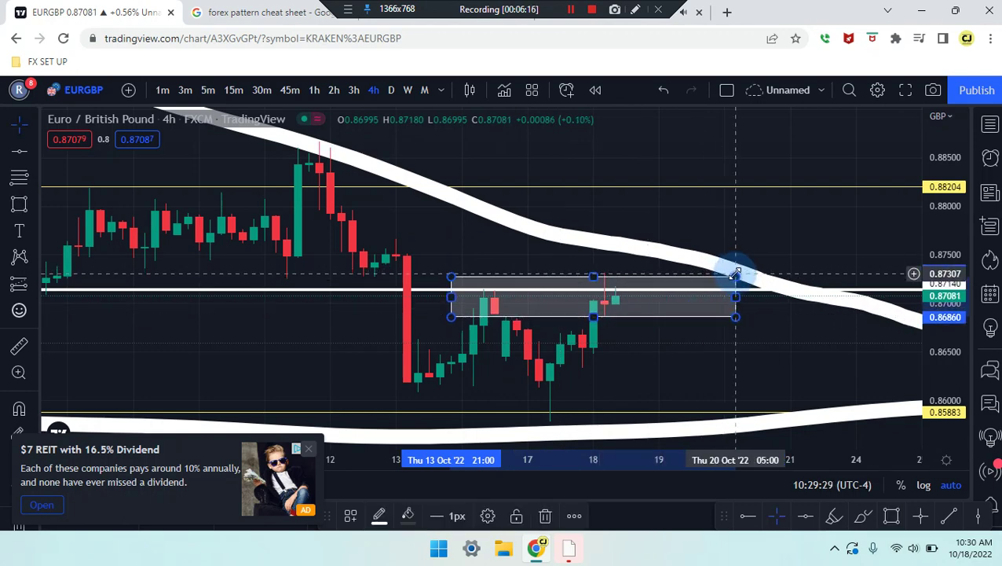
{"action": "left_click_drag", "start_coordinate": [736, 275], "coordinate": [736, 270]}
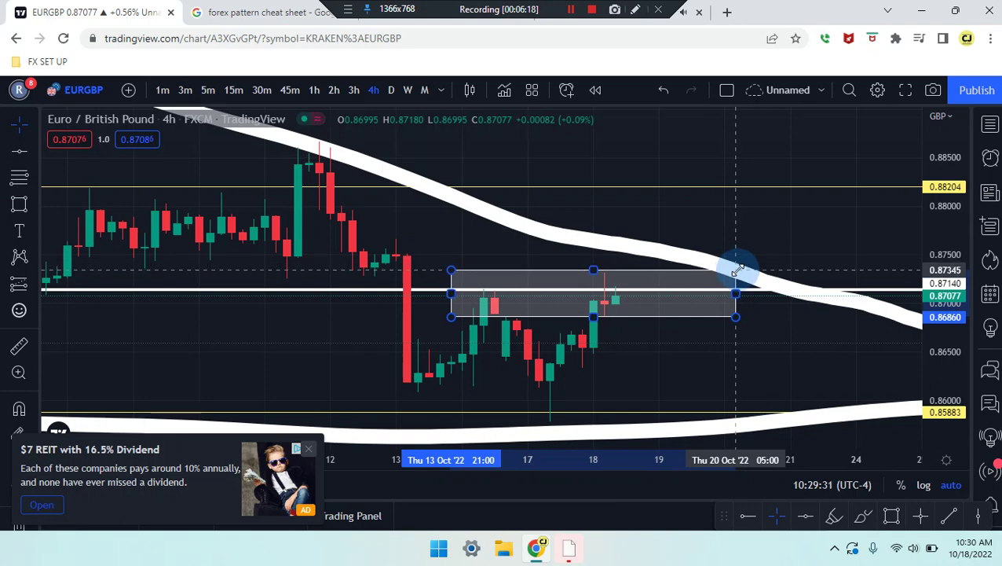
{"action": "left_click", "coordinate": [729, 335]}
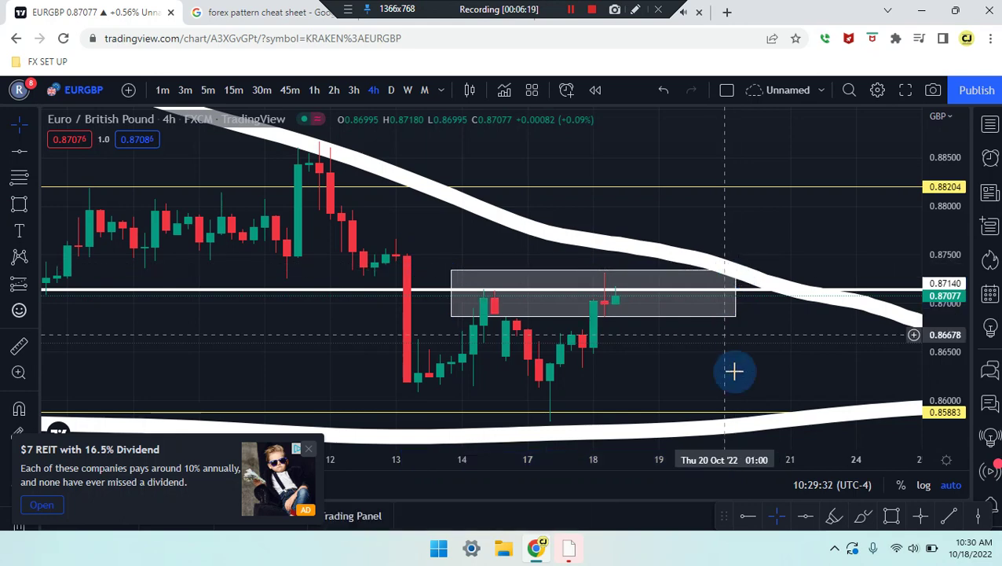
Brush-sketch a downward path, a circle and a drop from the latest candles, undoing them
{"action": "left_click", "coordinate": [862, 516]}
{"action": "mouse_move", "coordinate": [387, 255]}
{"action": "left_mouse_down"}
{"action": "mouse_move", "coordinate": [436, 374]}
{"action": "mouse_move", "coordinate": [476, 315]}
{"action": "mouse_move", "coordinate": [532, 374]}
{"action": "mouse_move", "coordinate": [593, 314]}
{"action": "mouse_move", "coordinate": [583, 306]}
{"action": "left_mouse_up"}
{"action": "key", "text": "ctrl+z"}
{"action": "left_click_drag", "start_coordinate": [643, 293], "coordinate": [569, 291]}
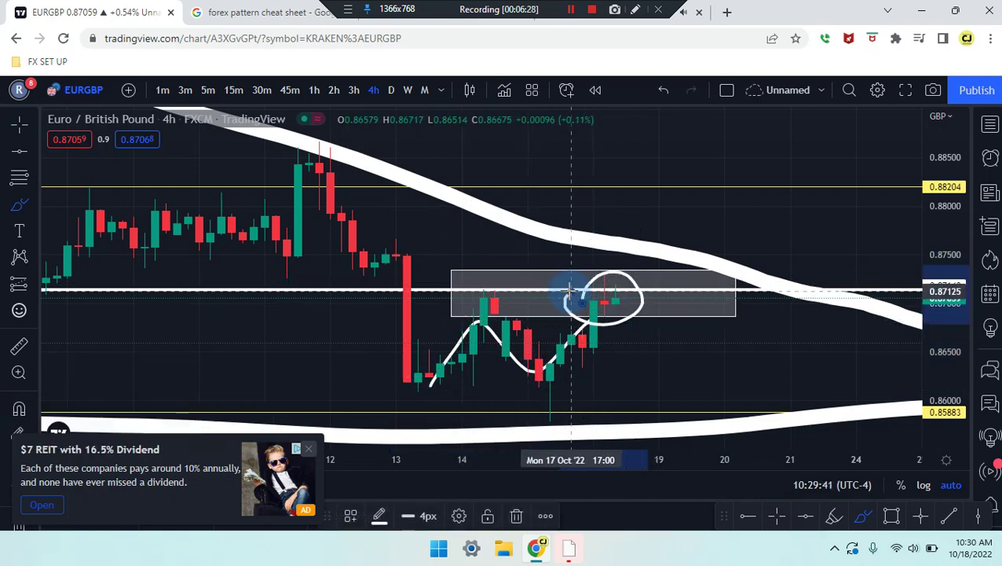
{"action": "left_click_drag", "start_coordinate": [621, 309], "coordinate": [680, 385]}
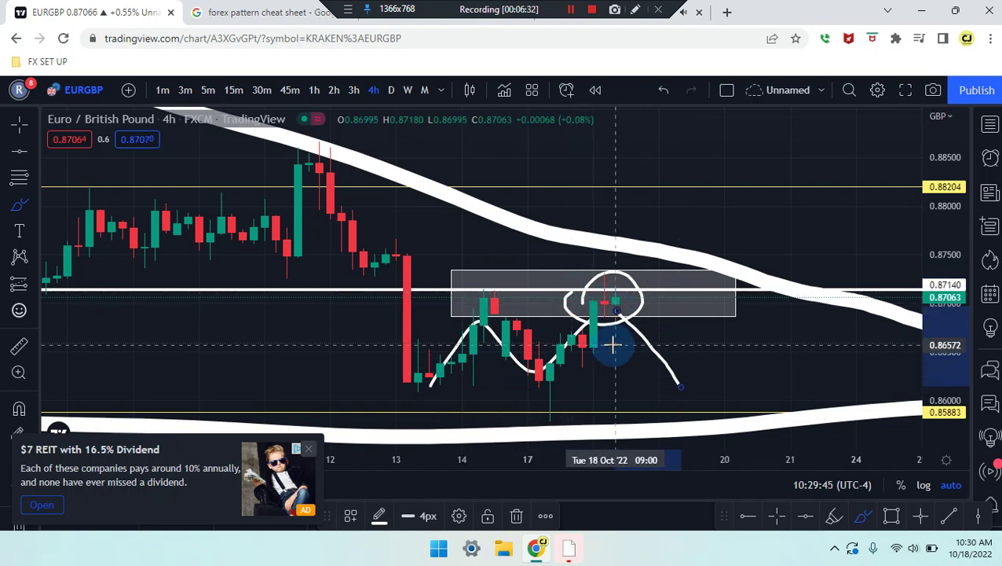
{"action": "key", "text": "ctrl+z"}
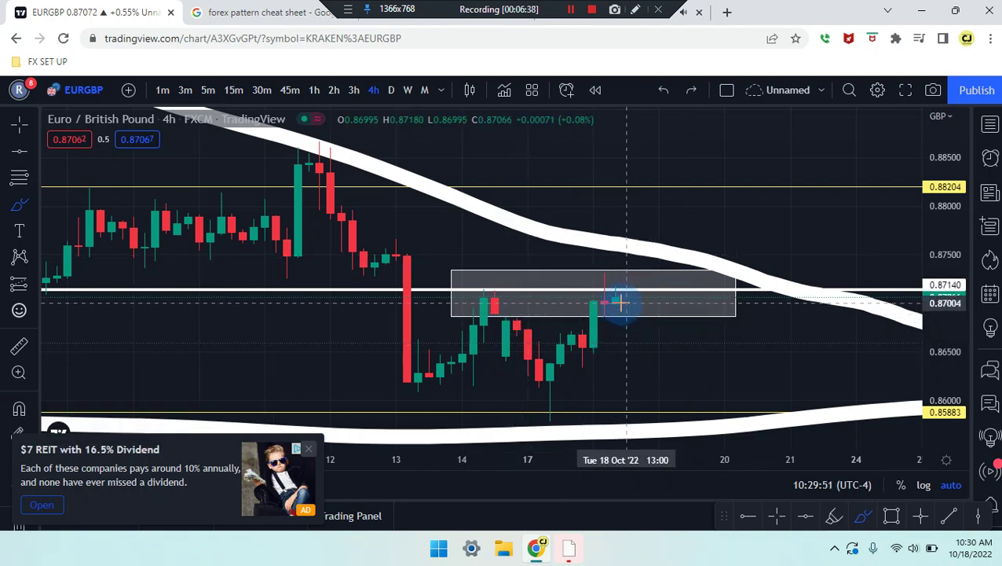
Sketch price paths through and past the zone and a circle, undoing each one
{"action": "mouse_move", "coordinate": [396, 253]}
{"action": "left_mouse_down"}
{"action": "mouse_move", "coordinate": [421, 380]}
{"action": "mouse_move", "coordinate": [475, 311]}
{"action": "mouse_move", "coordinate": [539, 377]}
{"action": "mouse_move", "coordinate": [594, 290]}
{"action": "left_mouse_up"}
{"action": "left_click_drag", "start_coordinate": [625, 319], "coordinate": [691, 221]}
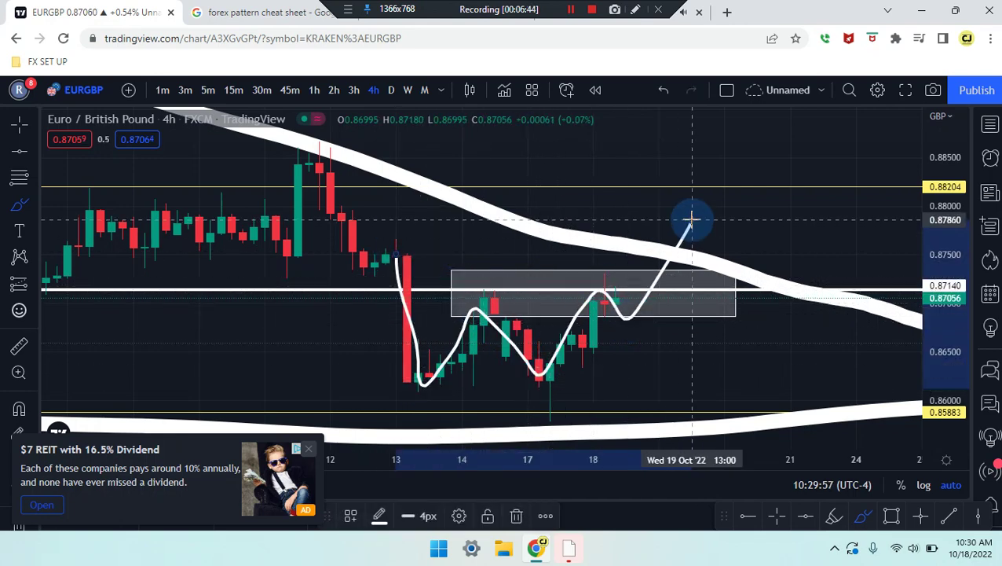
{"action": "key", "text": "ctrl+z"}
{"action": "mouse_move", "coordinate": [377, 287]}
{"action": "left_mouse_down"}
{"action": "mouse_move", "coordinate": [522, 387]}
{"action": "mouse_move", "coordinate": [550, 349]}
{"action": "mouse_move", "coordinate": [571, 362]}
{"action": "mouse_move", "coordinate": [600, 279]}
{"action": "mouse_move", "coordinate": [622, 320]}
{"action": "mouse_move", "coordinate": [678, 193]}
{"action": "left_mouse_up"}
{"action": "key", "text": "ctrl+z"}
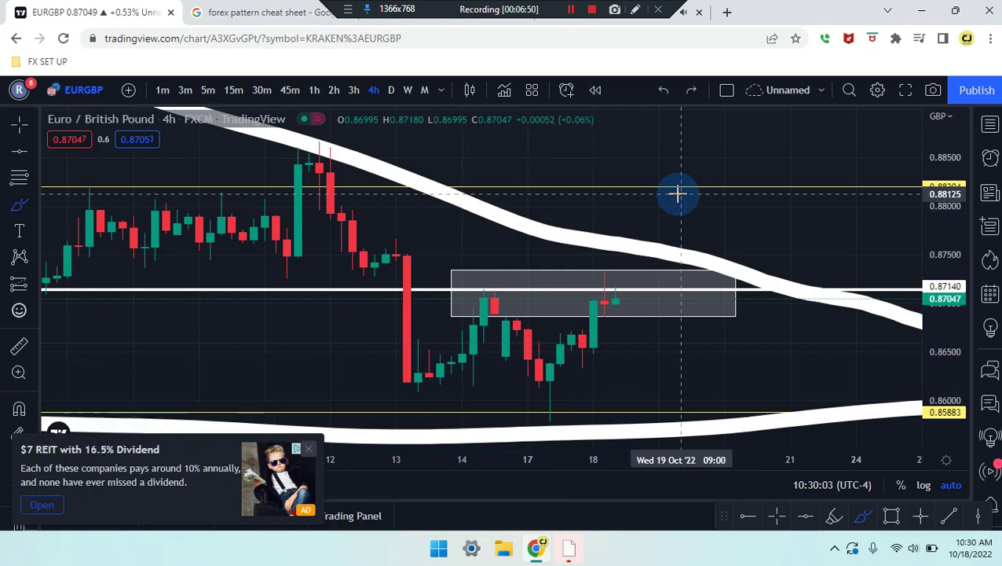
{"action": "mouse_move", "coordinate": [592, 275]}
{"action": "left_mouse_down"}
{"action": "mouse_move", "coordinate": [604, 336]}
{"action": "mouse_move", "coordinate": [599, 275]}
{"action": "left_mouse_up"}
{"action": "key", "text": "ctrl+z"}
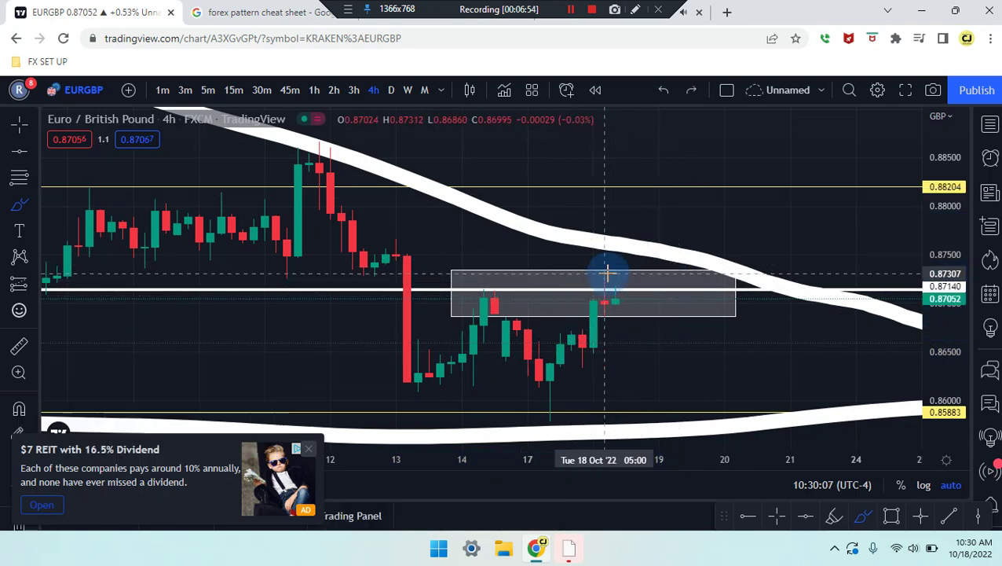
Switch to 3h candles, sketch a rising path and a short zone-top line, then undo both
{"action": "left_click", "coordinate": [353, 92]}
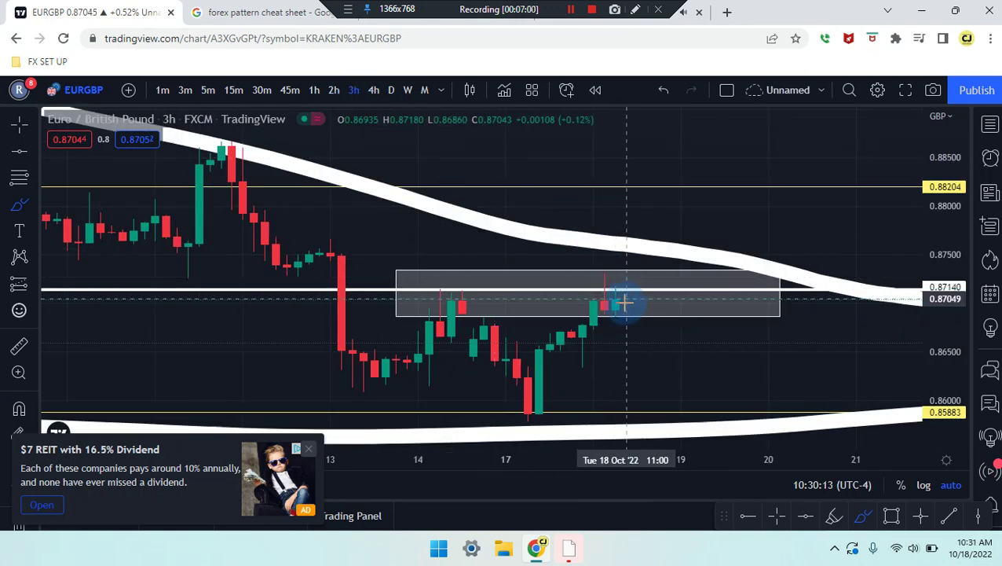
{"action": "mouse_move", "coordinate": [584, 331]}
{"action": "left_mouse_down"}
{"action": "mouse_move", "coordinate": [594, 278]}
{"action": "mouse_move", "coordinate": [613, 318]}
{"action": "mouse_move", "coordinate": [649, 235]}
{"action": "left_mouse_up"}
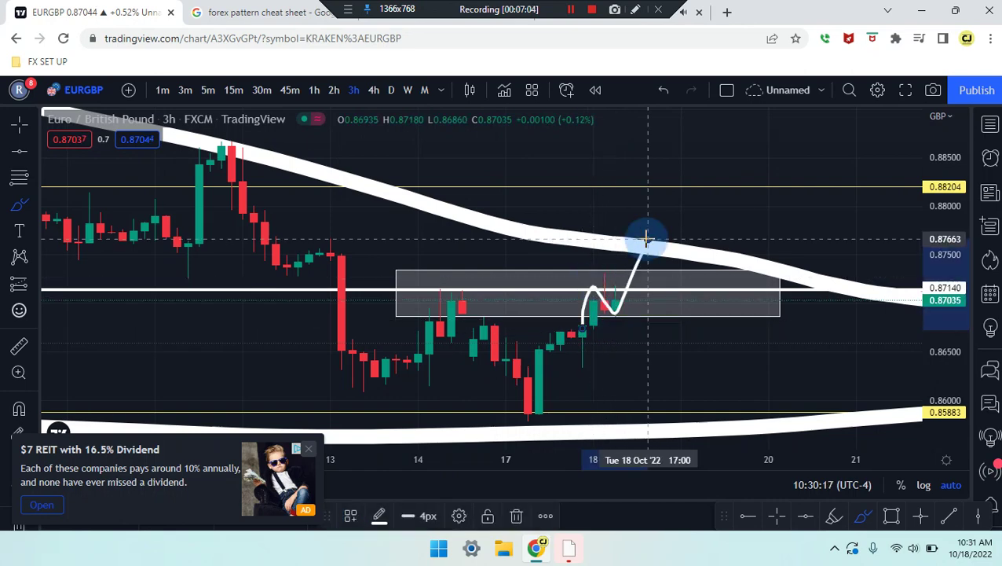
{"action": "key", "text": "ctrl+z"}
{"action": "mouse_move", "coordinate": [658, 282]}
{"action": "left_mouse_down"}
{"action": "mouse_move", "coordinate": [564, 287]}
{"action": "mouse_move", "coordinate": [581, 335]}
{"action": "mouse_move", "coordinate": [607, 284]}
{"action": "mouse_move", "coordinate": [622, 286]}
{"action": "left_mouse_up"}
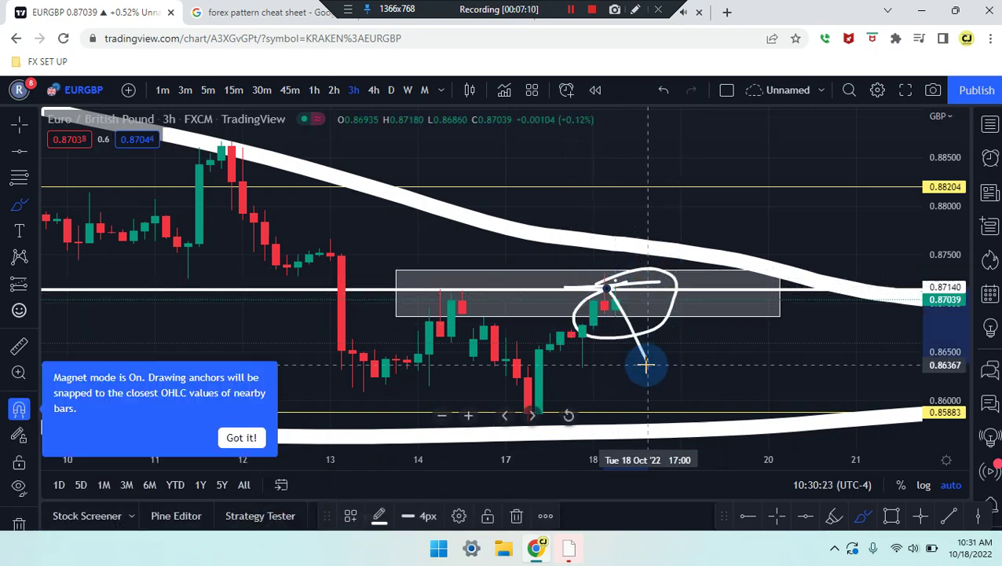
{"action": "key", "text": "ctrl+z"}
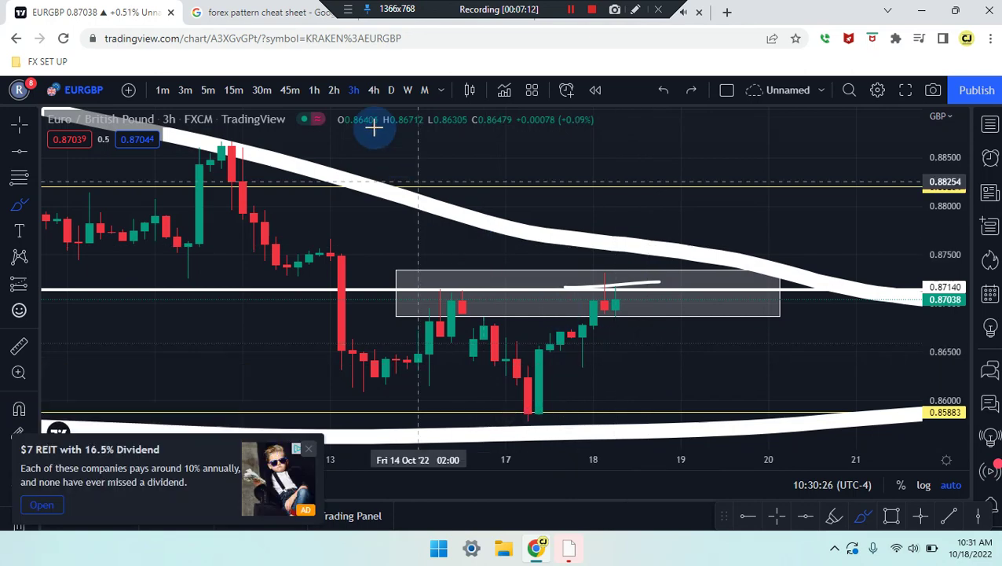
{"action": "key", "text": "ctrl+z"}
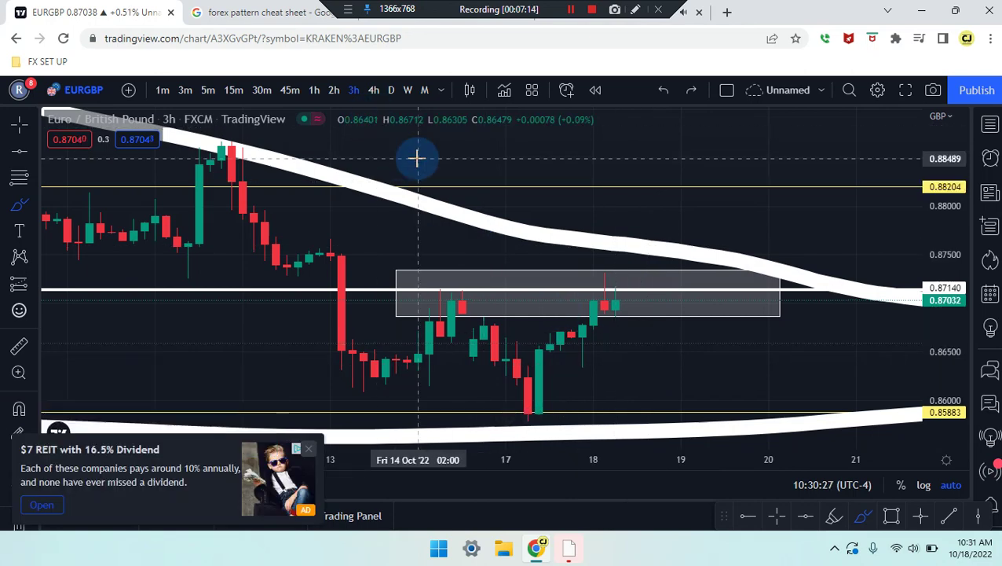
Step the EURGBP chart from 2h down to 1h candles and zoom in
{"action": "left_click", "coordinate": [340, 95]}
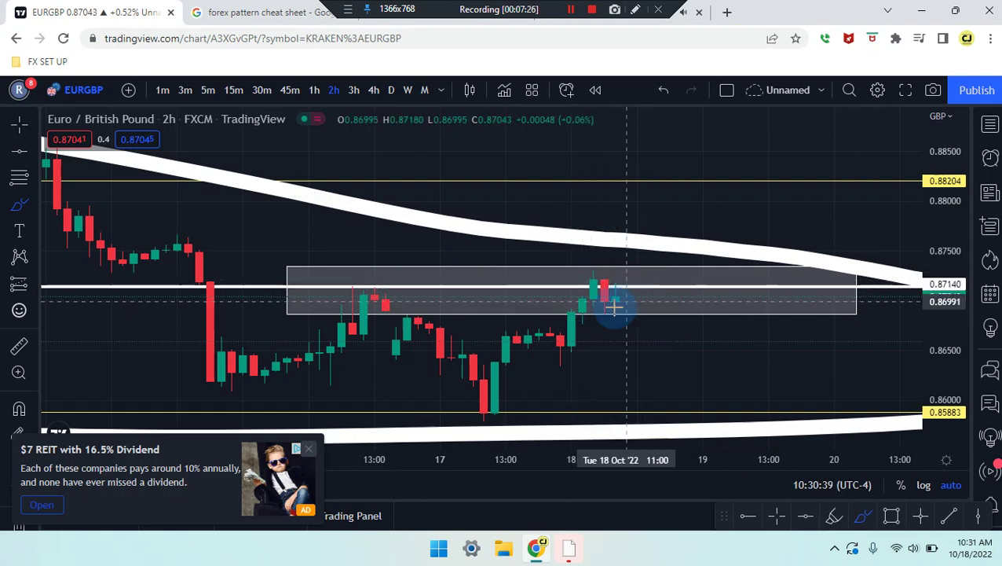
{"action": "left_click", "coordinate": [312, 91]}
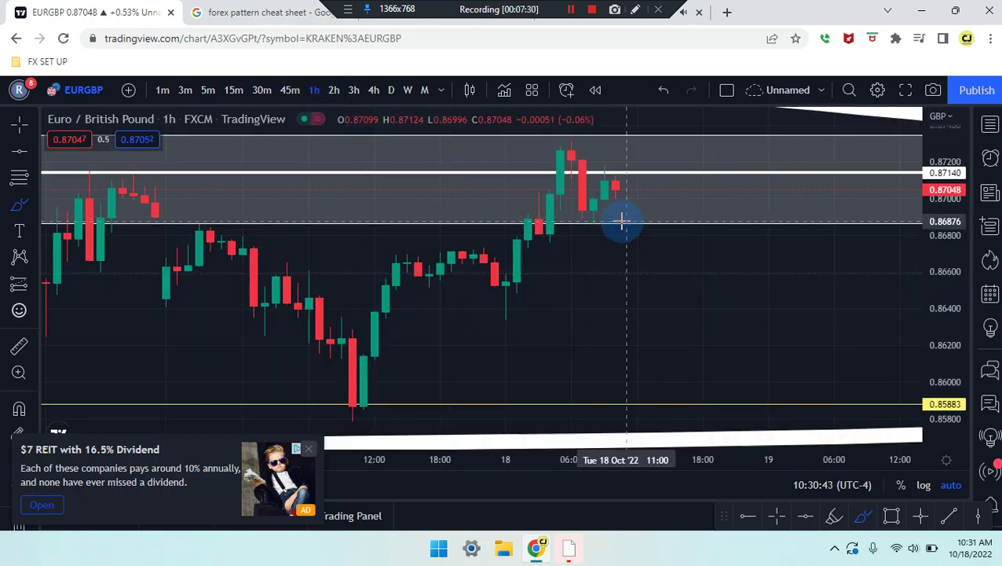
{"action": "scroll", "coordinate": [615, 204], "scroll_direction": "up", "scroll_amount": 1}
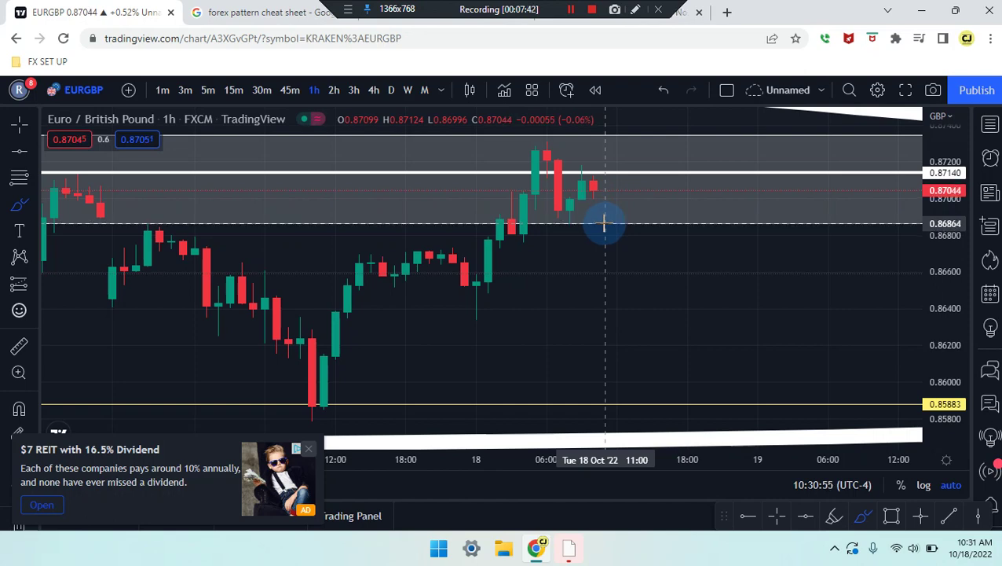
Sketch a price path rising into the resistance zone and dropping below it, then undo it
{"action": "mouse_move", "coordinate": [501, 236]}
{"action": "left_mouse_down"}
{"action": "mouse_move", "coordinate": [534, 153]}
{"action": "mouse_move", "coordinate": [559, 206]}
{"action": "mouse_move", "coordinate": [579, 161]}
{"action": "left_mouse_up"}
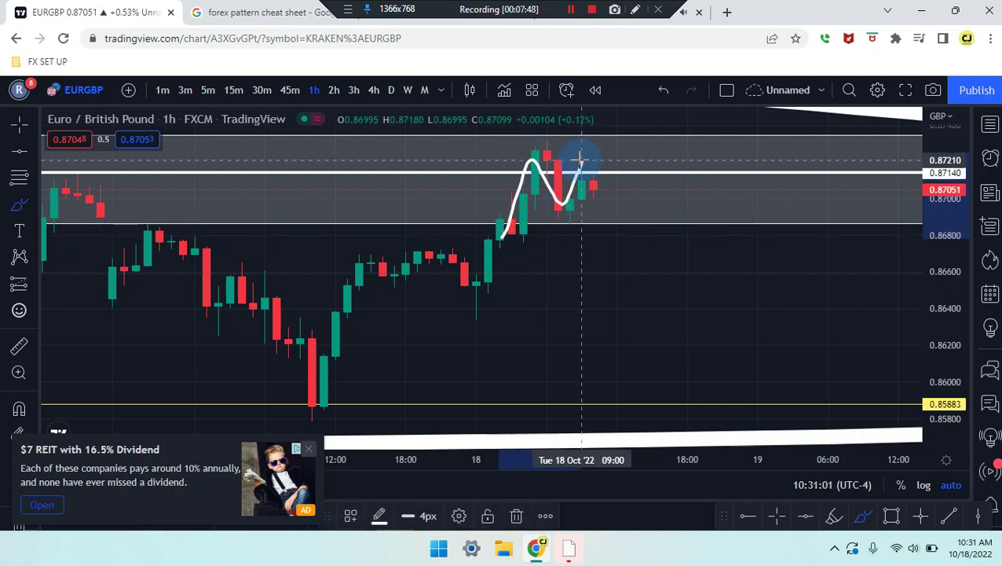
{"action": "left_click_drag", "start_coordinate": [580, 161], "coordinate": [615, 264]}
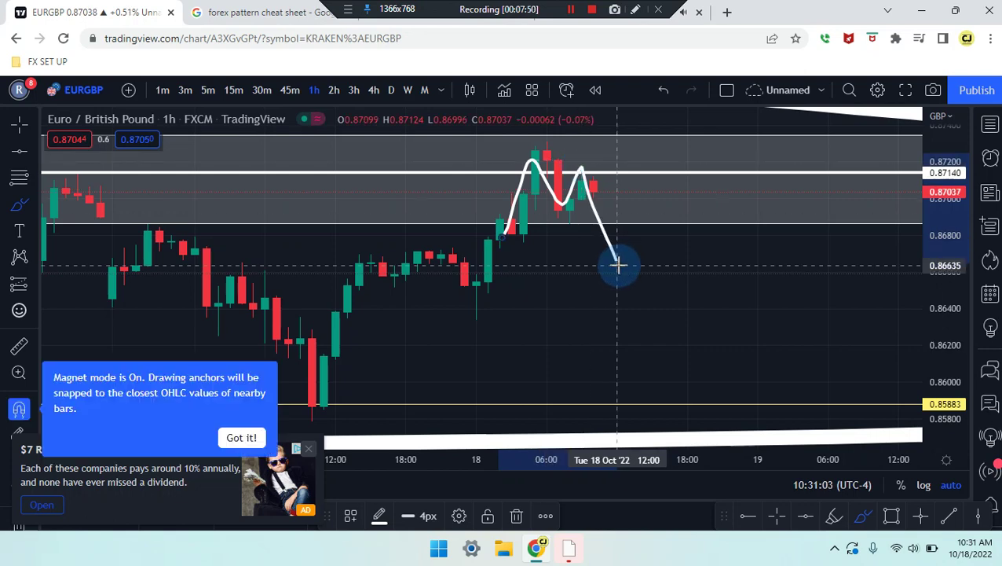
{"action": "key", "text": "ctrl+z"}
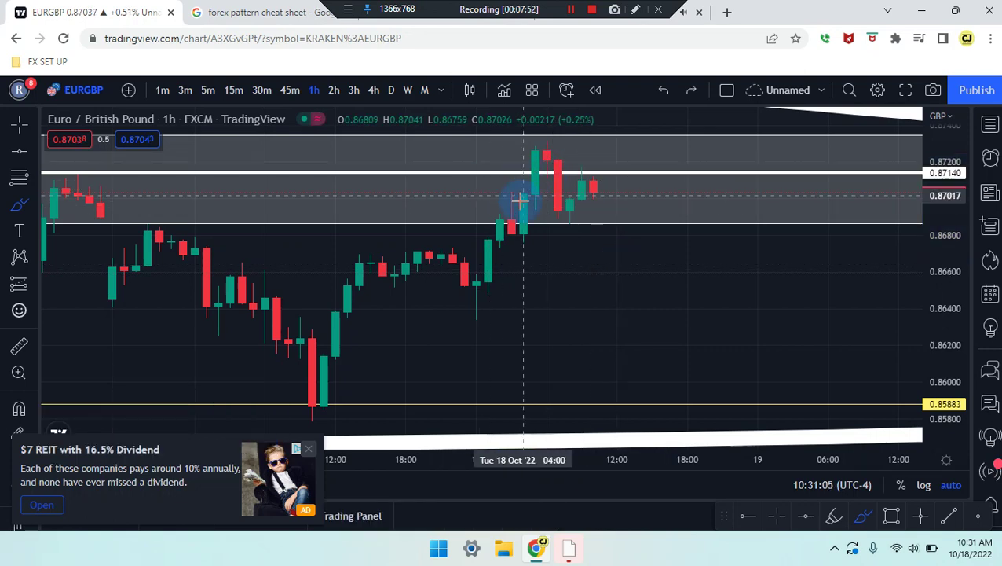
Switch to 45m candles and sketch a horizontal line and V-shaped path in the zone, then undo both
{"action": "left_click", "coordinate": [290, 91]}
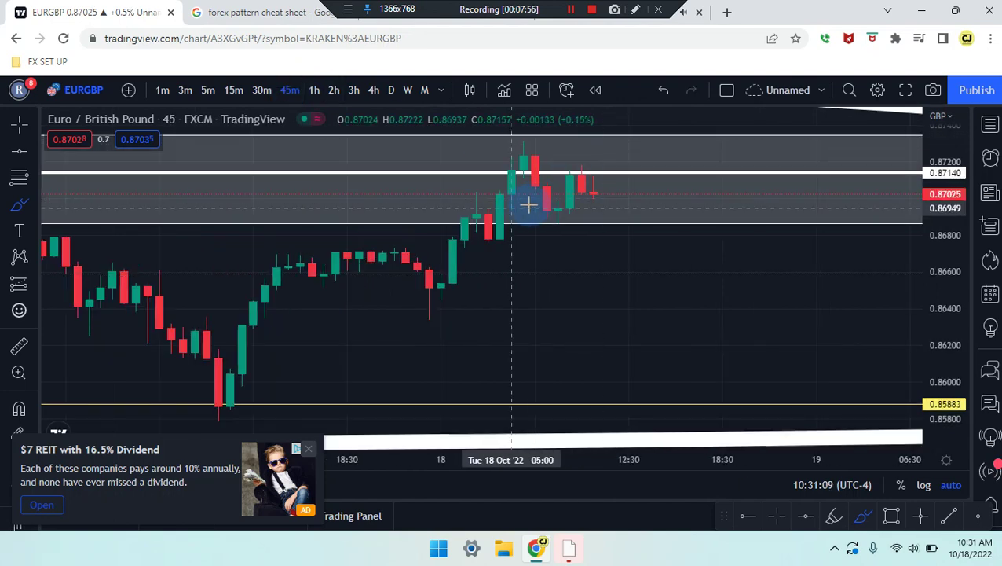
{"action": "mouse_move", "coordinate": [534, 203]}
{"action": "left_mouse_down"}
{"action": "mouse_move", "coordinate": [586, 193]}
{"action": "mouse_move", "coordinate": [542, 201]}
{"action": "mouse_move", "coordinate": [617, 204]}
{"action": "left_mouse_up"}
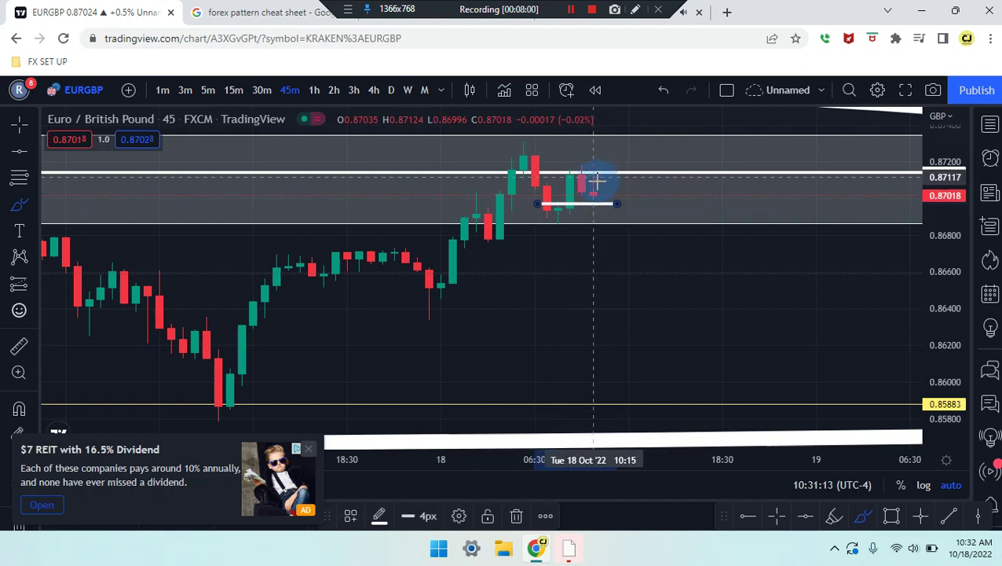
{"action": "mouse_move", "coordinate": [519, 168]}
{"action": "left_mouse_down"}
{"action": "mouse_move", "coordinate": [550, 206]}
{"action": "mouse_move", "coordinate": [566, 171]}
{"action": "mouse_move", "coordinate": [593, 197]}
{"action": "left_mouse_up"}
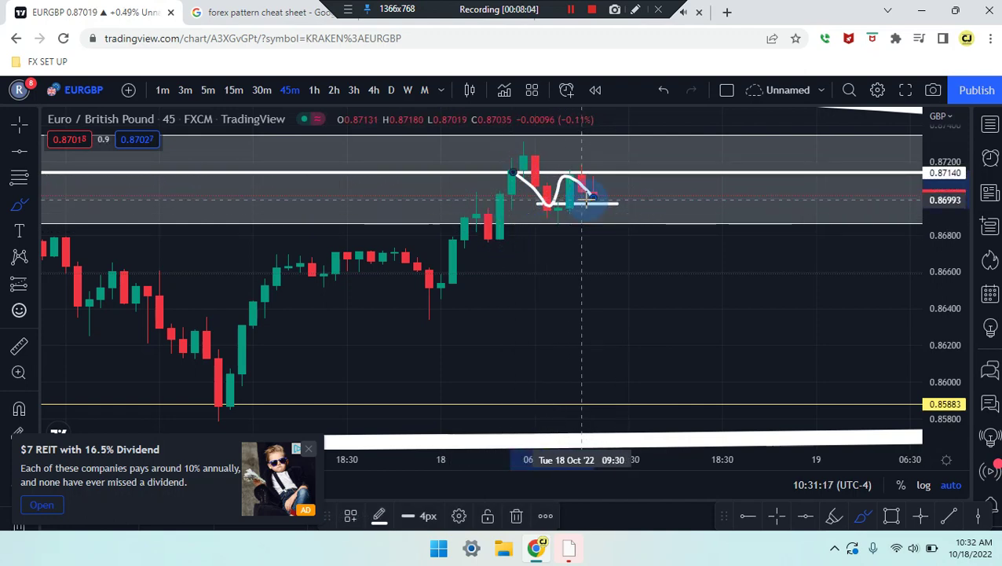
{"action": "key", "text": "ctrl+z"}
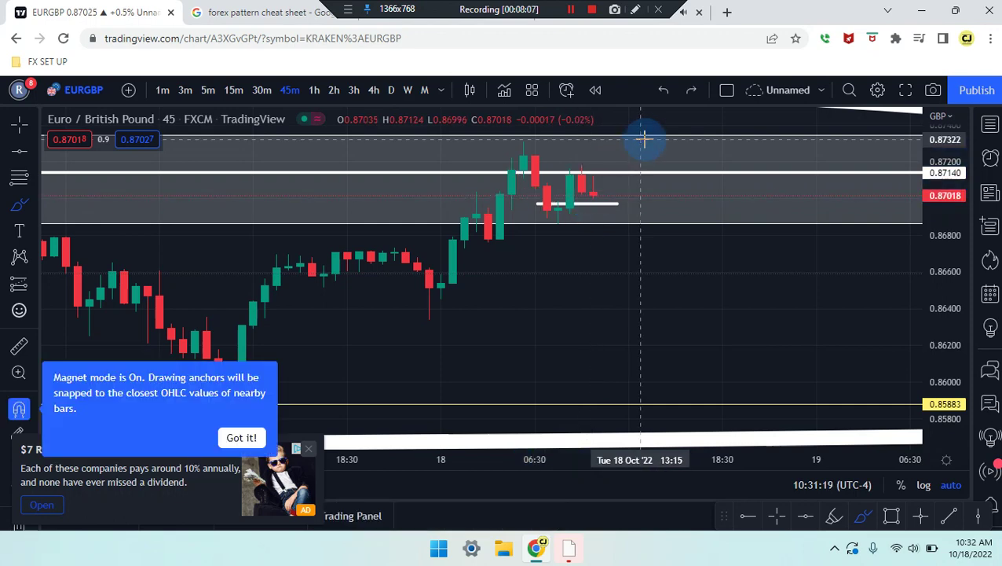
{"action": "key", "text": "ctrl+z"}
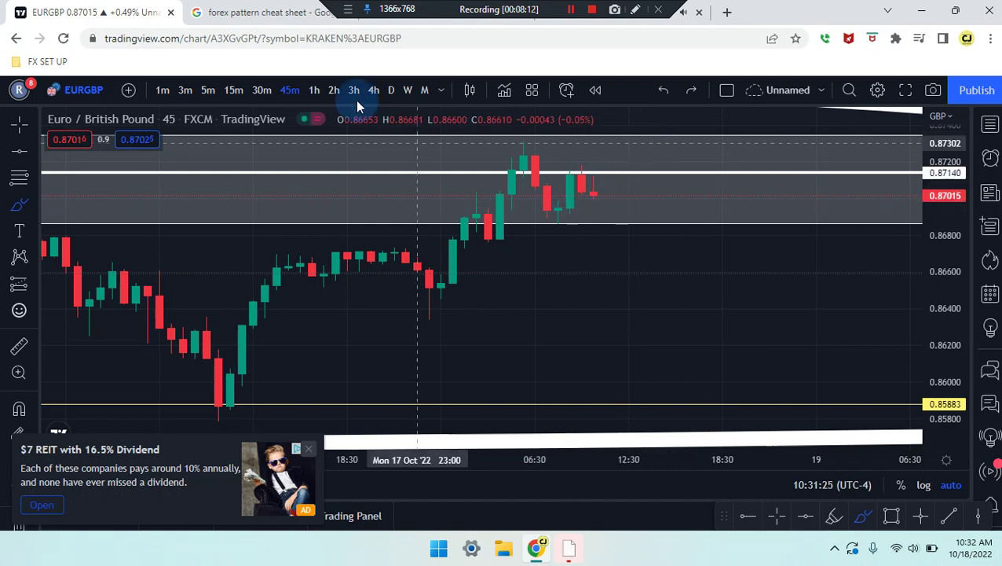
Drop through 30m to 15m candles, then sketch and undo a wavy path, circle and extra stroke across the zone
{"action": "left_click", "coordinate": [263, 90]}
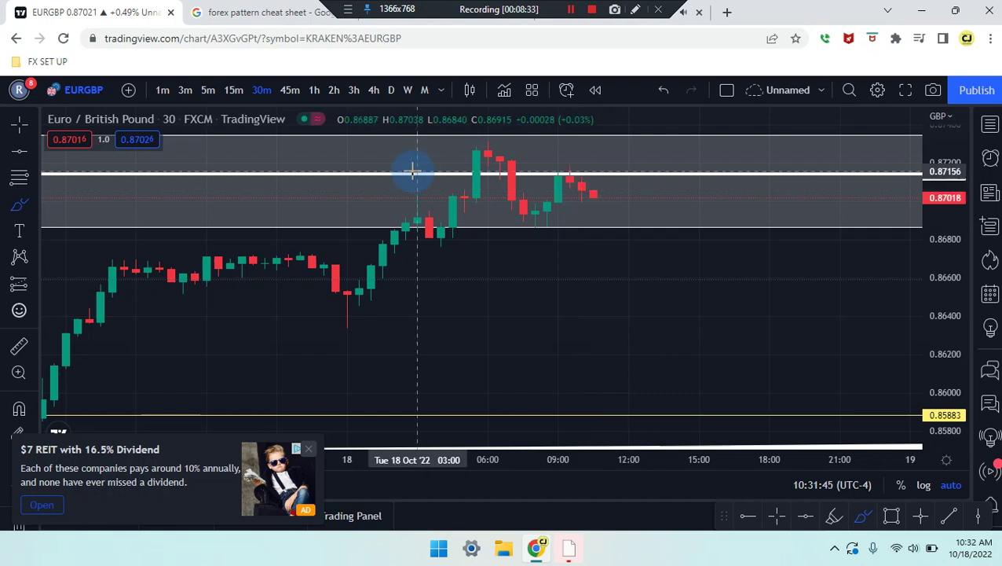
{"action": "left_click", "coordinate": [230, 91]}
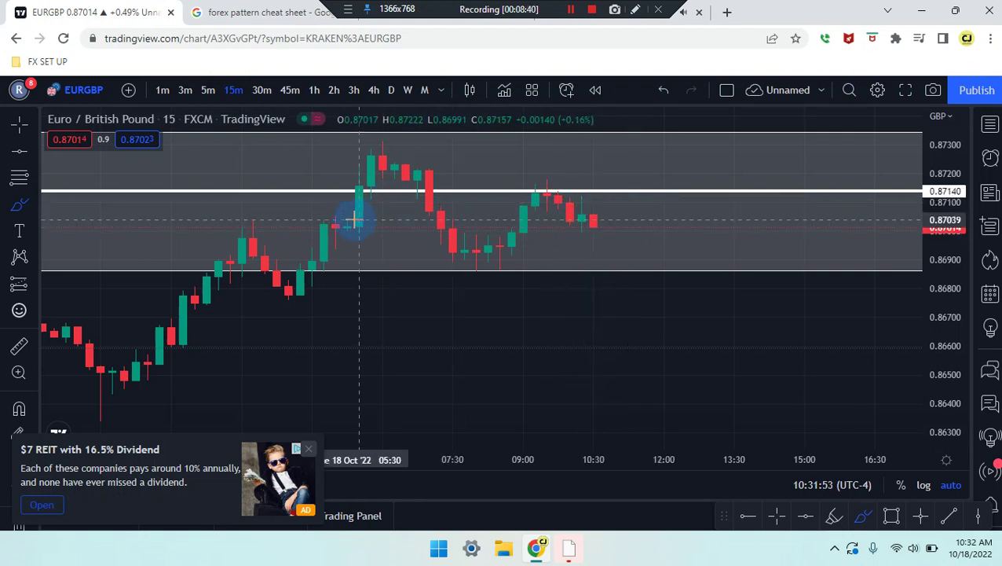
{"action": "mouse_move", "coordinate": [358, 221]}
{"action": "left_mouse_down"}
{"action": "mouse_move", "coordinate": [374, 149]}
{"action": "mouse_move", "coordinate": [465, 239]}
{"action": "mouse_move", "coordinate": [485, 280]}
{"action": "mouse_move", "coordinate": [546, 192]}
{"action": "mouse_move", "coordinate": [578, 221]}
{"action": "mouse_move", "coordinate": [591, 193]}
{"action": "mouse_move", "coordinate": [617, 244]}
{"action": "left_mouse_up"}
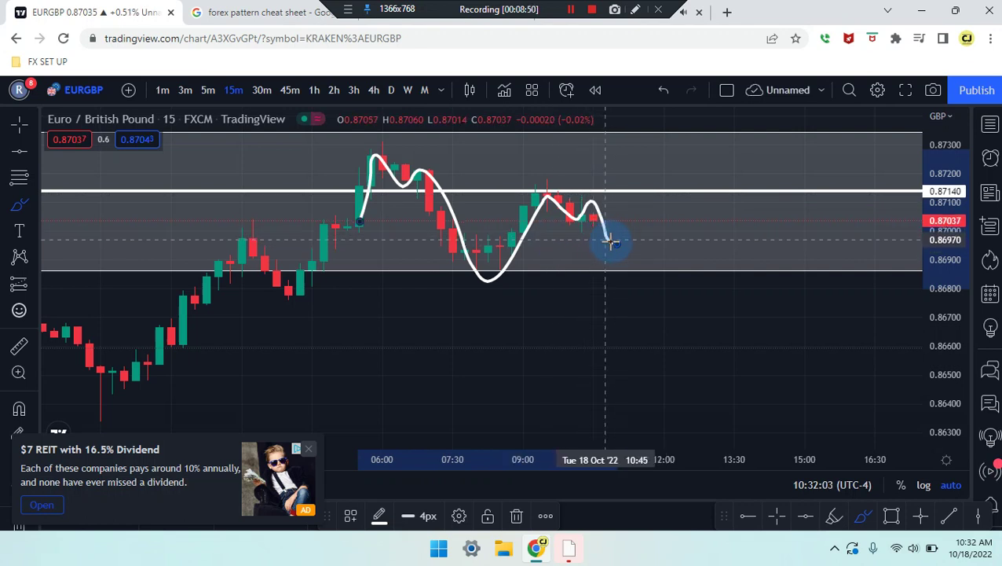
{"action": "left_click_drag", "start_coordinate": [514, 202], "coordinate": [605, 177]}
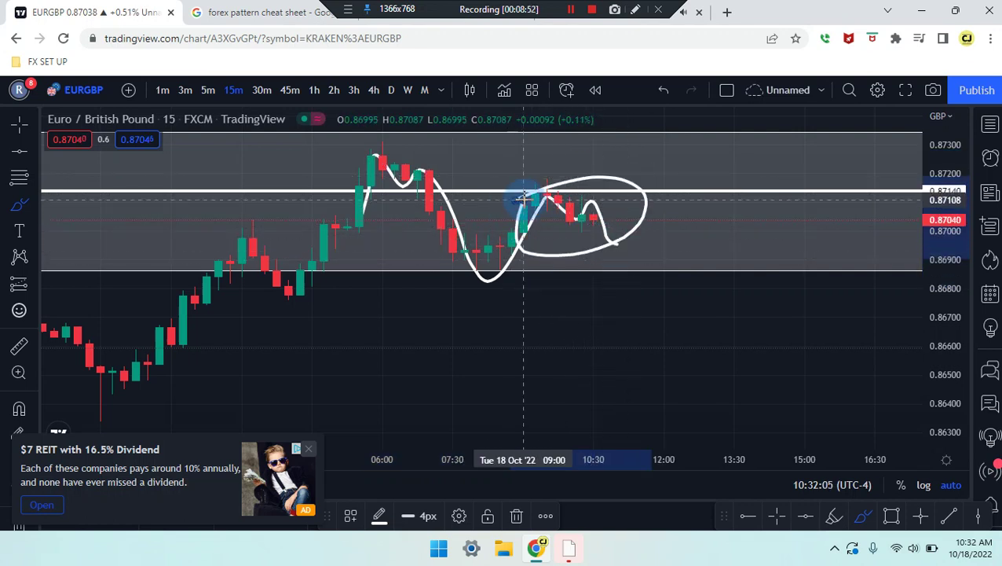
{"action": "key", "text": "ctrl+z"}
{"action": "key", "text": "ctrl+z"}
{"action": "key", "text": "ctrl+z"}
{"action": "left_click_drag", "start_coordinate": [519, 237], "coordinate": [707, 217]}
{"action": "key", "text": "ctrl+z"}
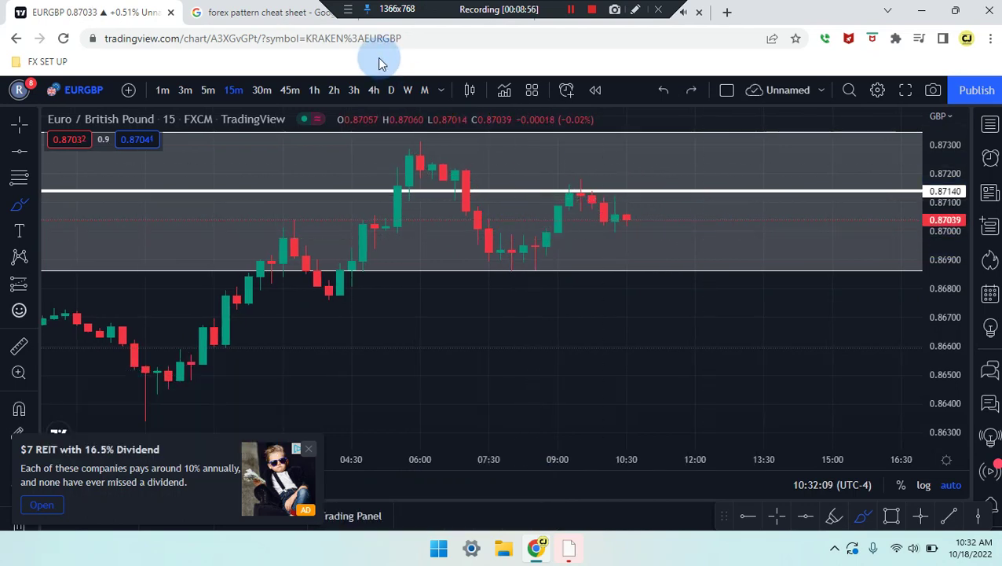
Switch to 5m candles, then circle the recent dip and sketch a path to 0.8714, undoing each
{"action": "left_click", "coordinate": [206, 89]}
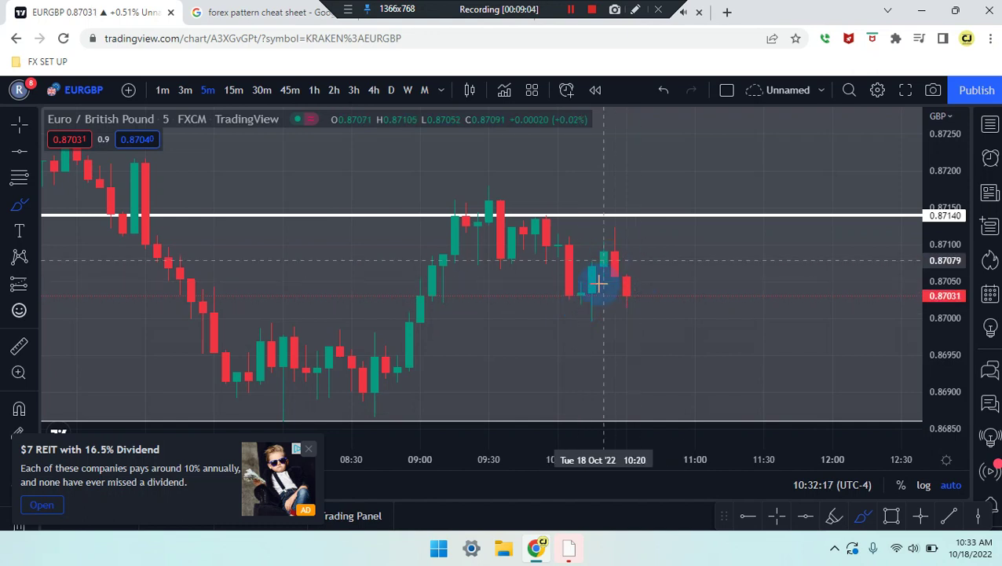
{"action": "mouse_move", "coordinate": [575, 293]}
{"action": "left_mouse_down"}
{"action": "mouse_move", "coordinate": [569, 300]}
{"action": "mouse_move", "coordinate": [599, 331]}
{"action": "mouse_move", "coordinate": [575, 302]}
{"action": "left_mouse_up"}
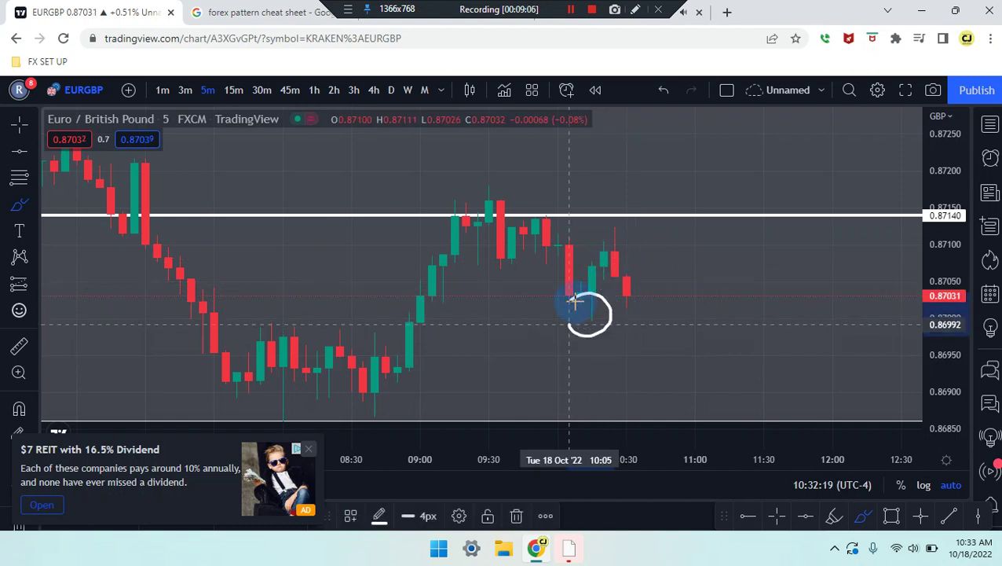
{"action": "key", "text": "ctrl+z"}
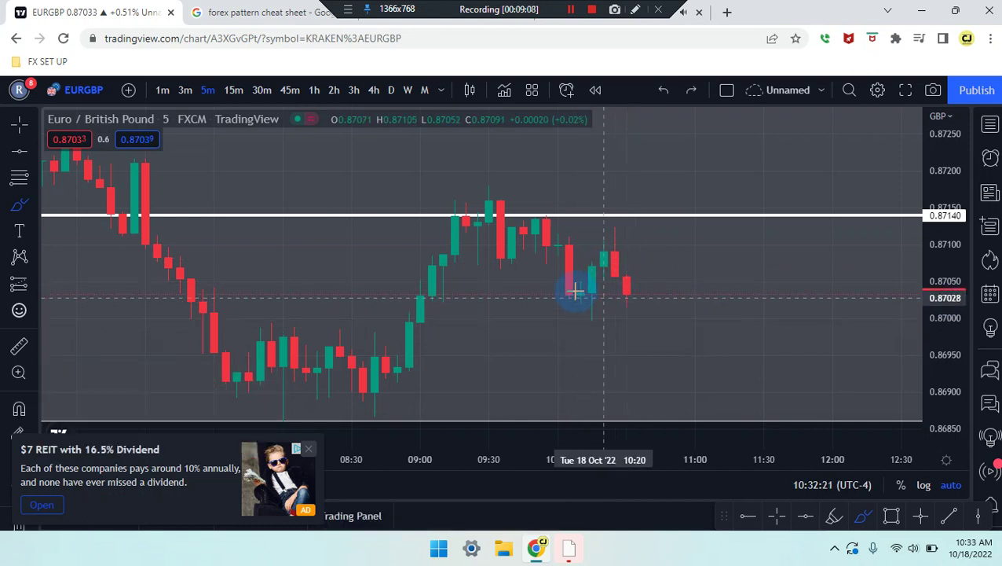
{"action": "mouse_move", "coordinate": [547, 242]}
{"action": "left_mouse_down"}
{"action": "mouse_move", "coordinate": [550, 253]}
{"action": "mouse_move", "coordinate": [586, 232]}
{"action": "mouse_move", "coordinate": [629, 290]}
{"action": "mouse_move", "coordinate": [674, 217]}
{"action": "left_mouse_up"}
{"action": "key", "text": "ctrl+z"}
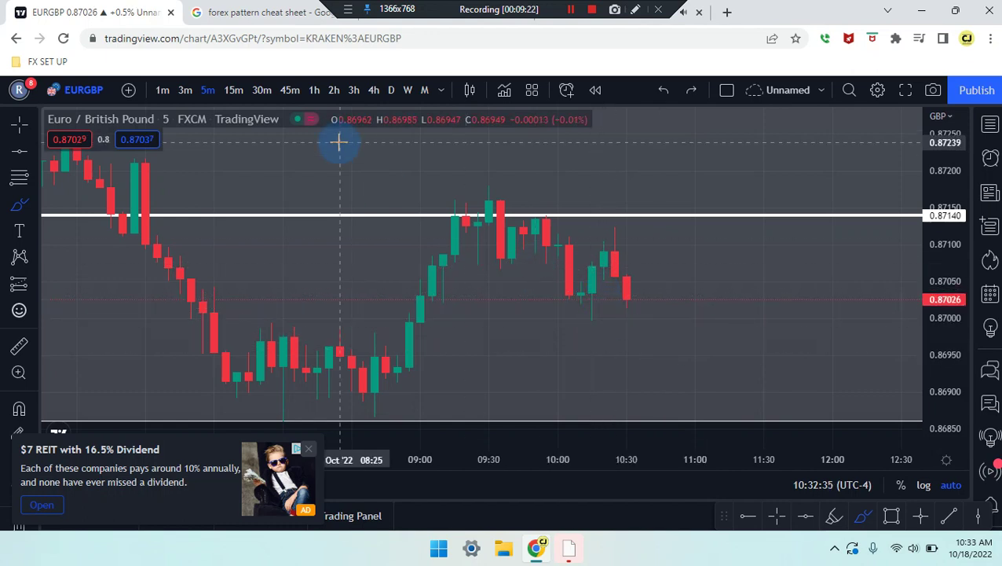
Try and undo marks on 3m candles, then on 1m draw a short line at 0.8704 past the latest candles
{"action": "left_click", "coordinate": [185, 90]}
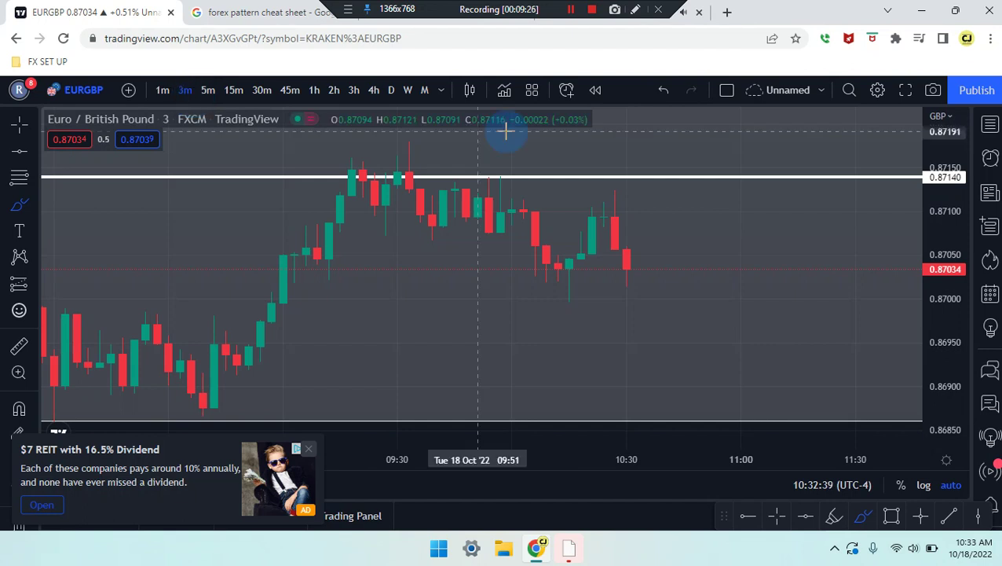
{"action": "left_click", "coordinate": [560, 316]}
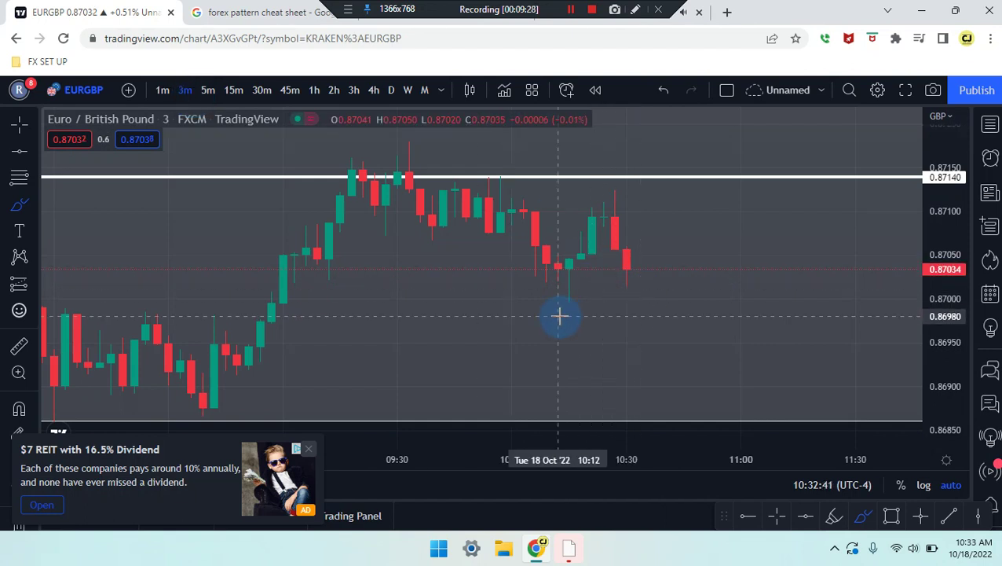
{"action": "left_click_drag", "start_coordinate": [569, 257], "coordinate": [567, 281]}
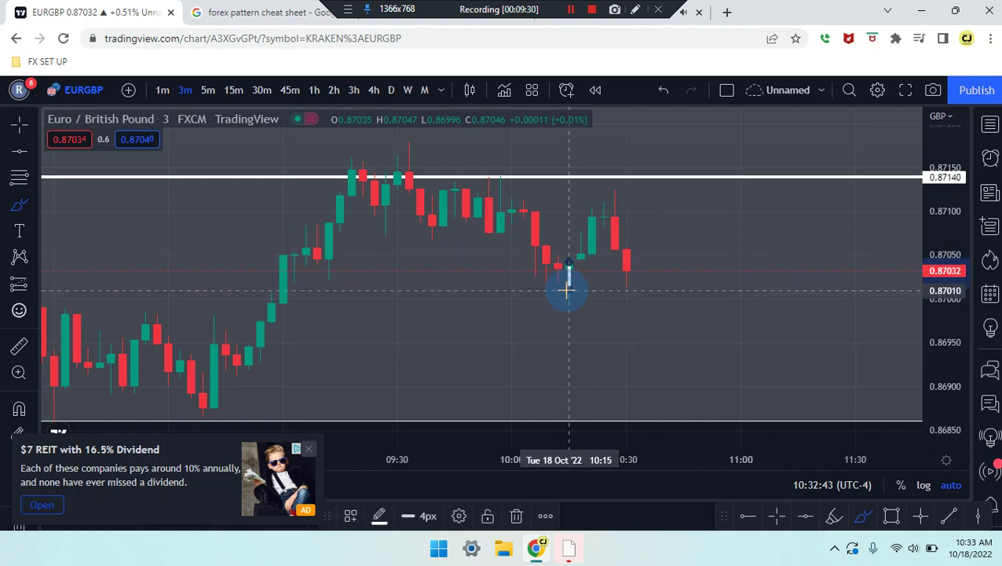
{"action": "key", "text": "ctrl+z"}
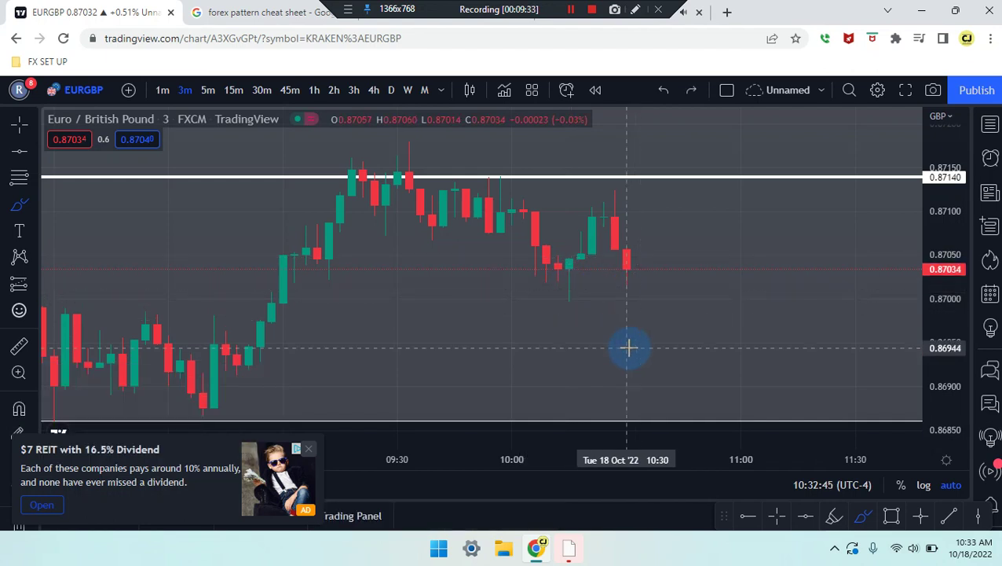
{"action": "left_click_drag", "start_coordinate": [571, 287], "coordinate": [685, 285]}
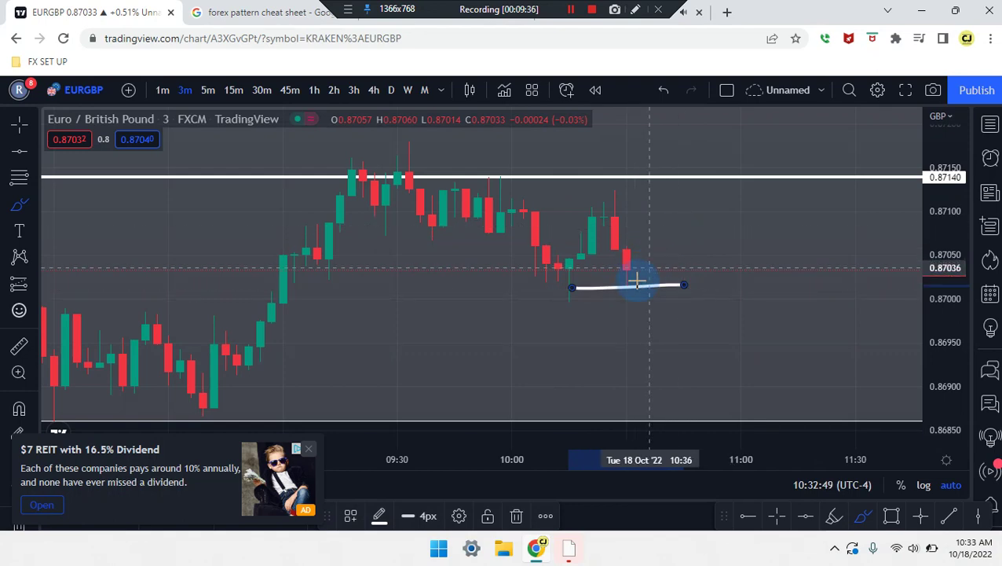
{"action": "key", "text": "ctrl+z"}
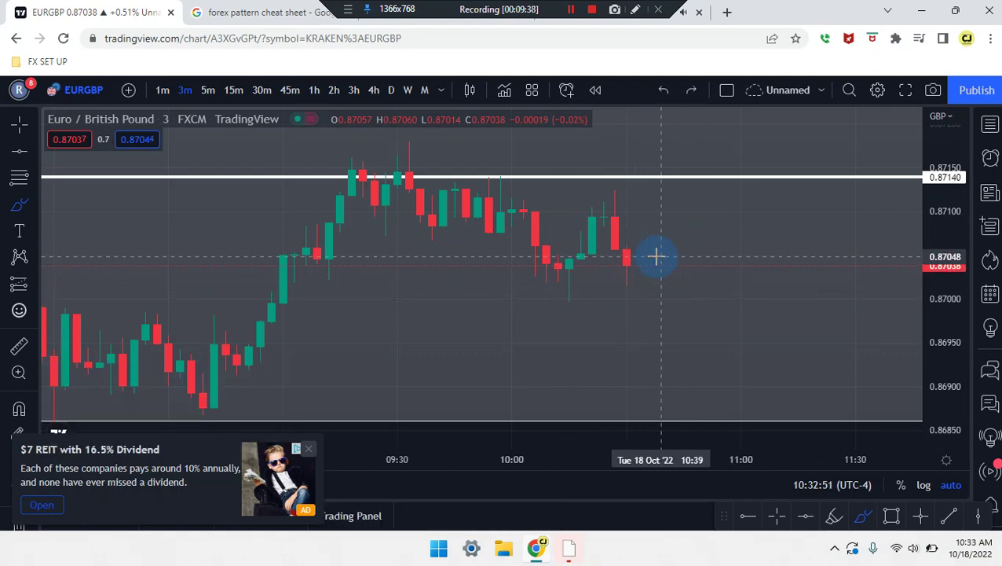
{"action": "left_click", "coordinate": [162, 89]}
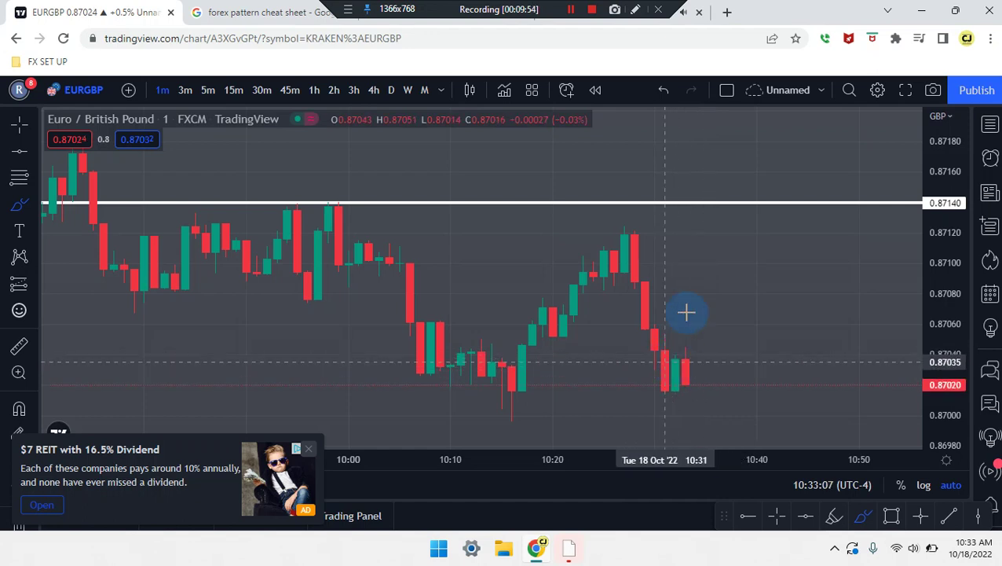
{"action": "left_click_drag", "start_coordinate": [626, 355], "coordinate": [635, 355]}
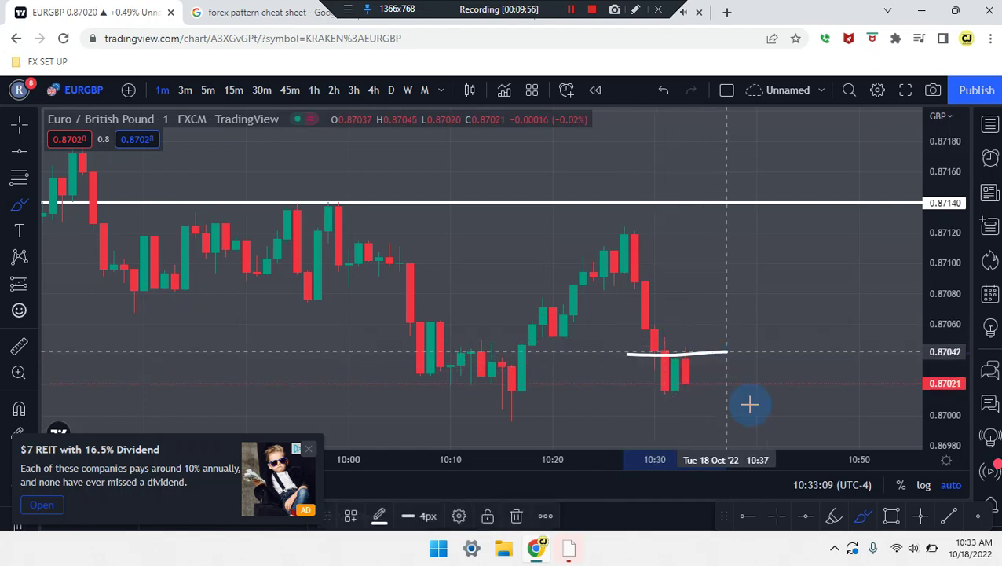